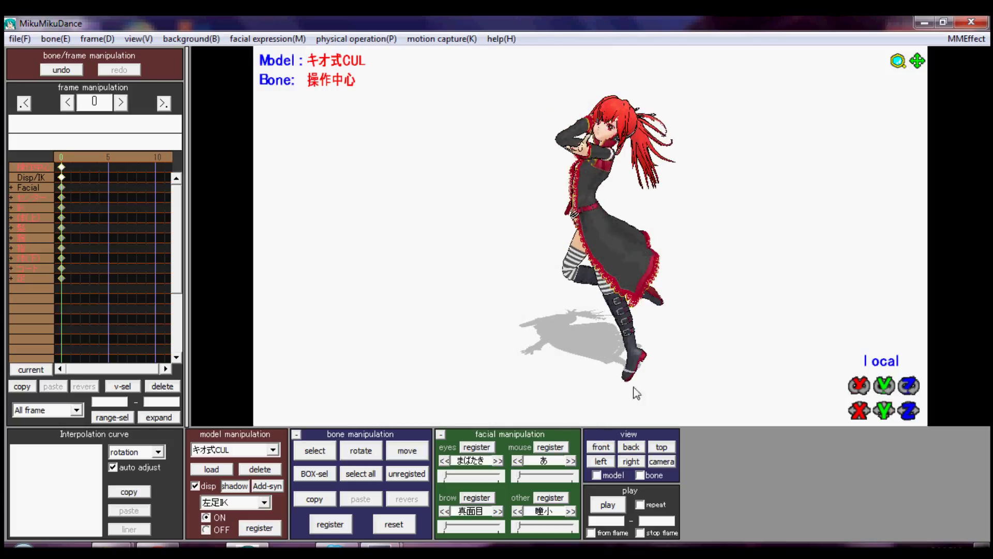
- View the CUL model from the front, select all its bones and register the pose at frame 0
{"action": "left_click", "coordinate": [609, 455]}
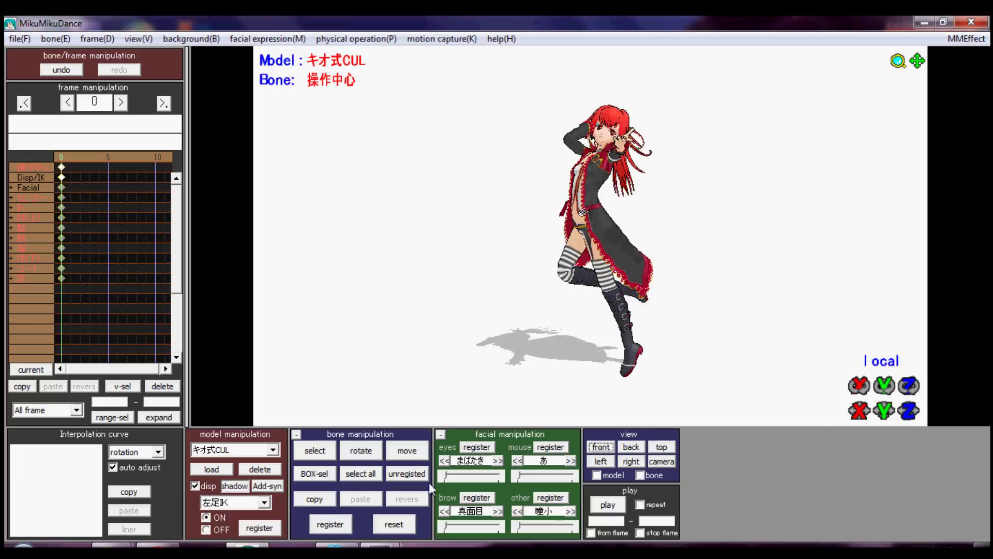
{"action": "left_click", "coordinate": [360, 473]}
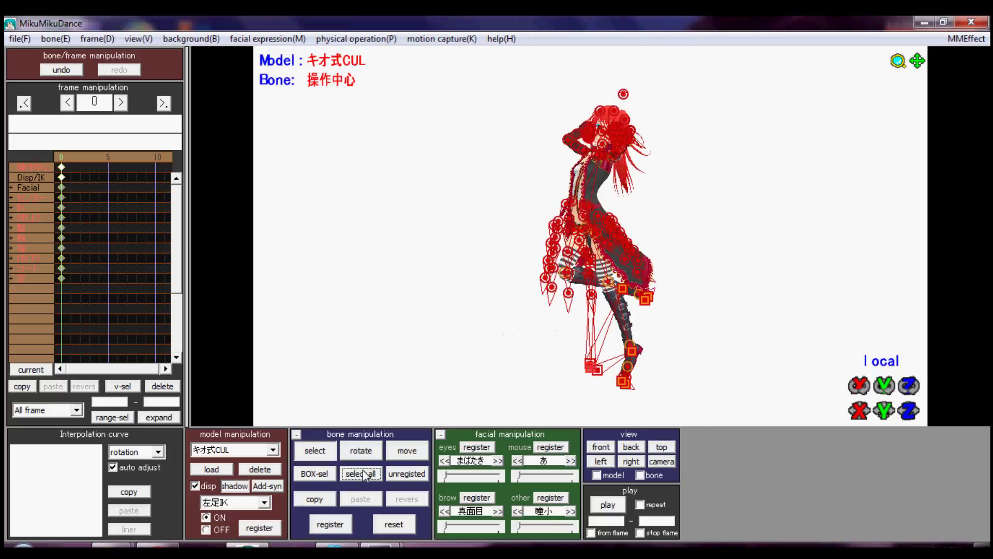
{"action": "left_click", "coordinate": [339, 529]}
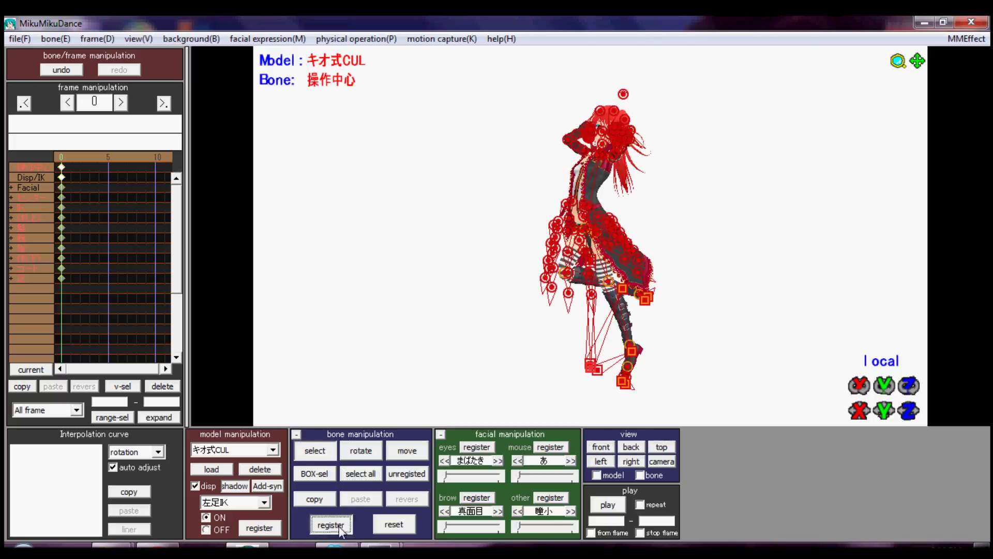
{"action": "left_click", "coordinate": [19, 39]}
{"action": "left_click", "coordinate": [69, 181]}
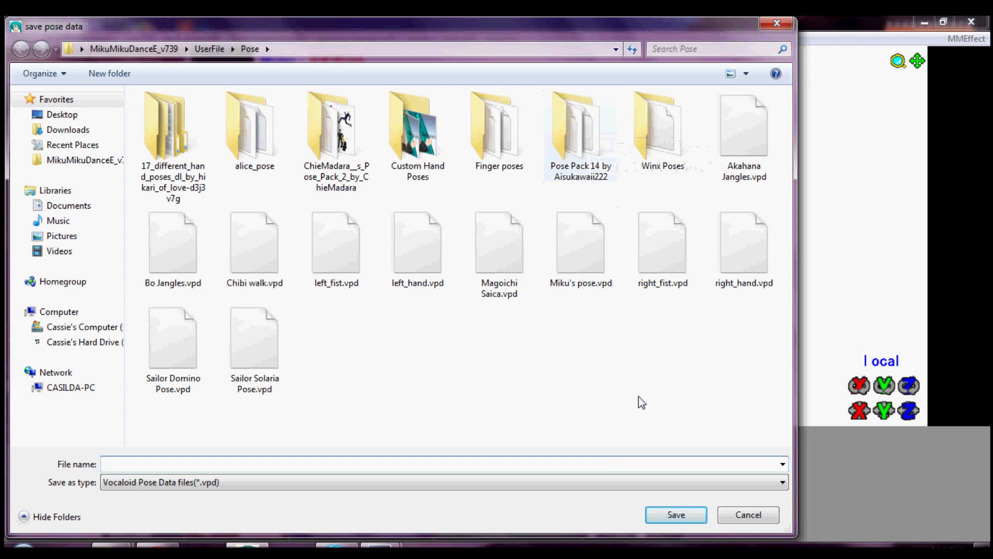
{"action": "left_click", "coordinate": [748, 514]}
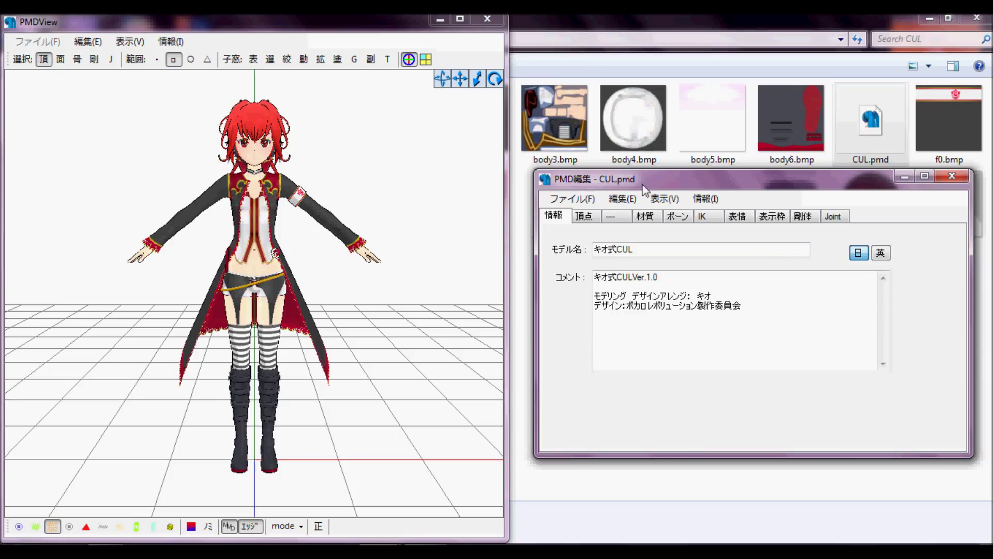
- Switch to PMD Editor, open TransformView for CUL.pmd and load the pose file 1.vpd onto the model
{"action": "left_click", "coordinate": [224, 28]}
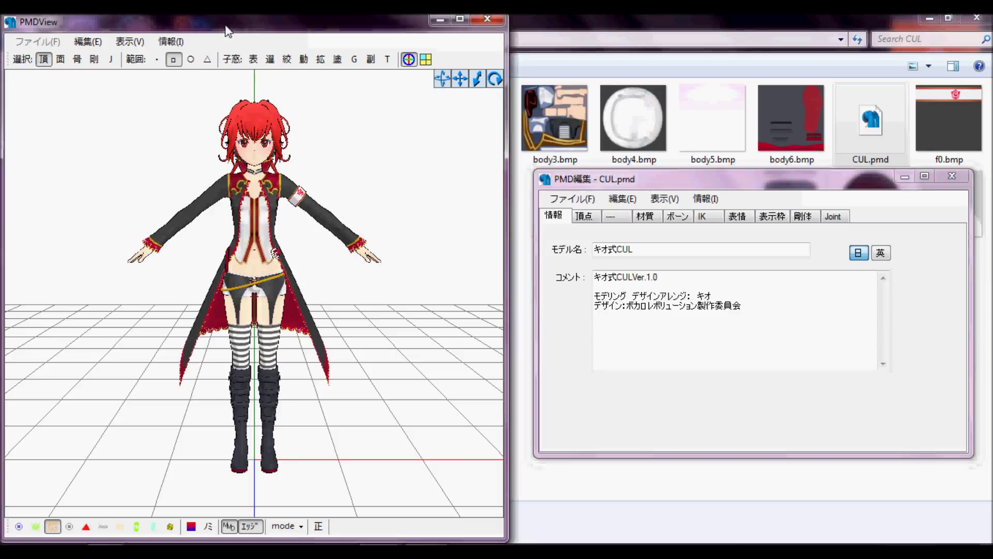
{"action": "left_click", "coordinate": [388, 60]}
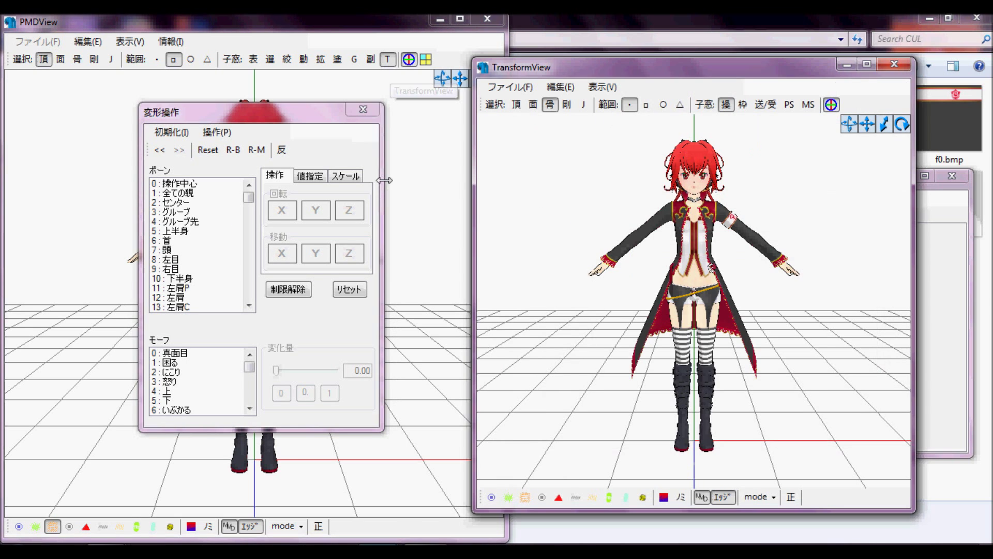
{"action": "left_click", "coordinate": [560, 86]}
{"action": "mouse_move", "coordinate": [703, 293]}
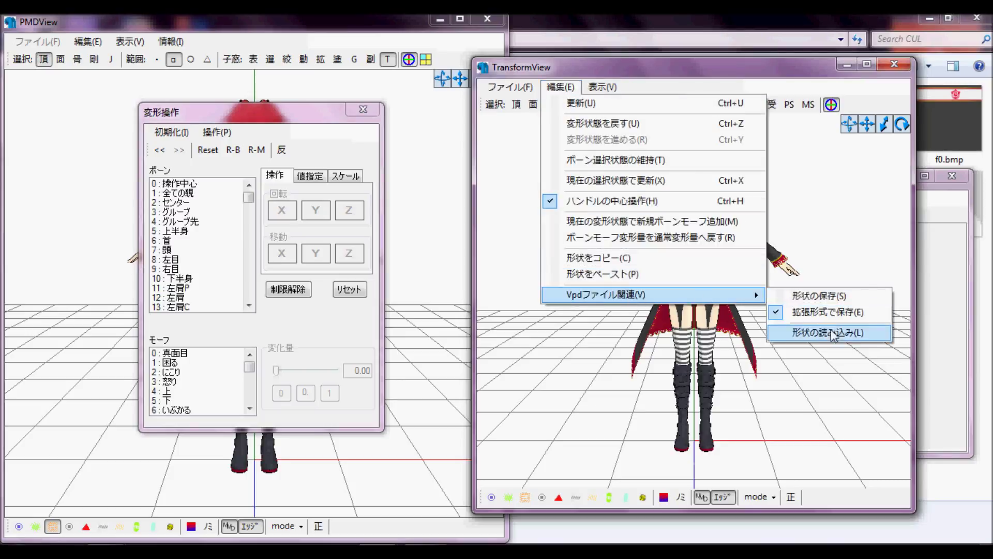
{"action": "left_click", "coordinate": [859, 333]}
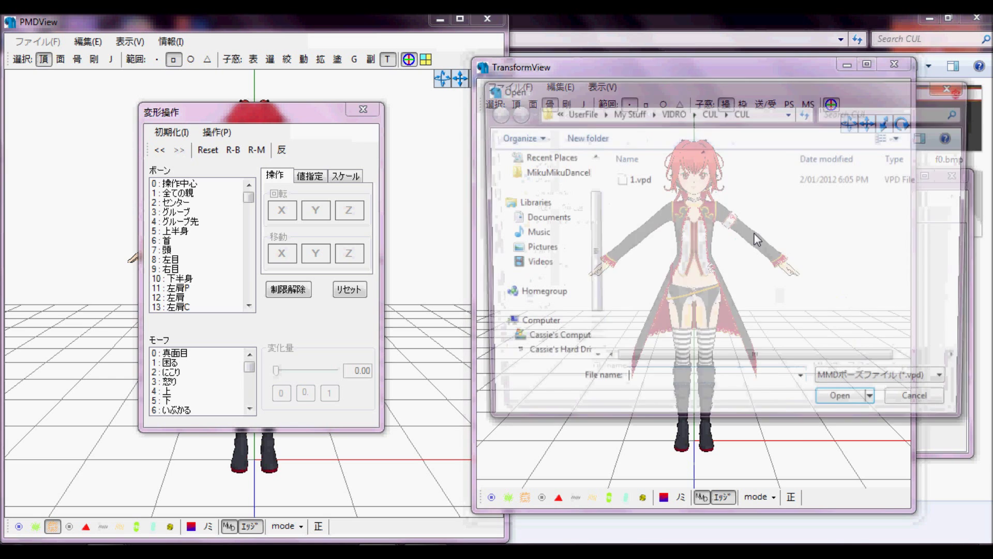
{"action": "left_click", "coordinate": [654, 180]}
{"action": "double_click", "coordinate": [653, 178]}
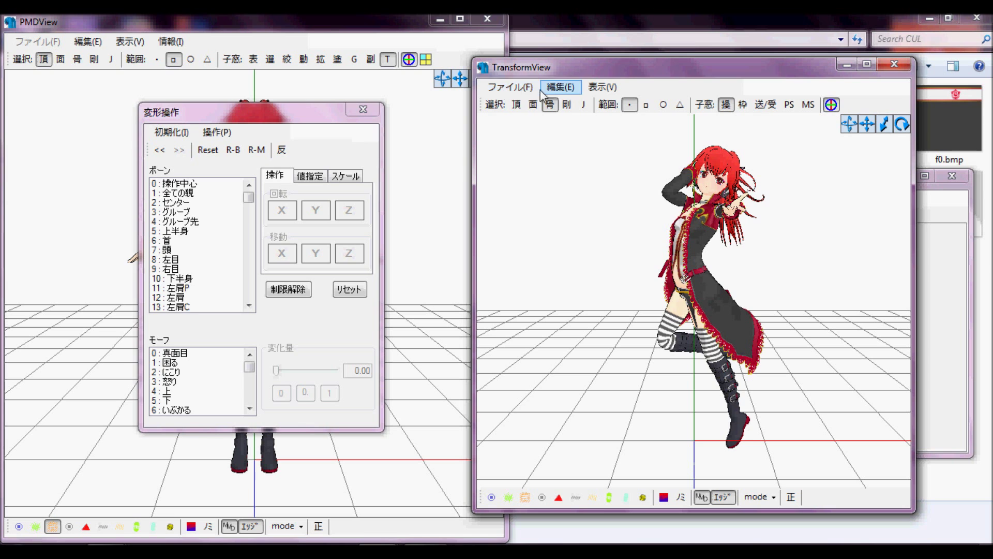
- Save the model in its current posed shape as CUL_形状変化.pmx in the CUL folder
{"action": "left_click", "coordinate": [523, 92]}
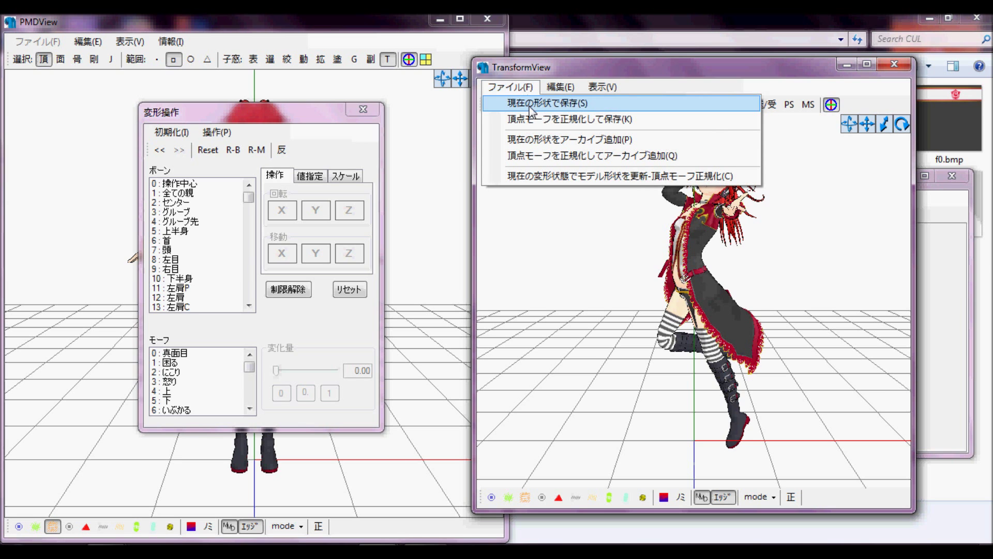
{"action": "left_click", "coordinate": [530, 104]}
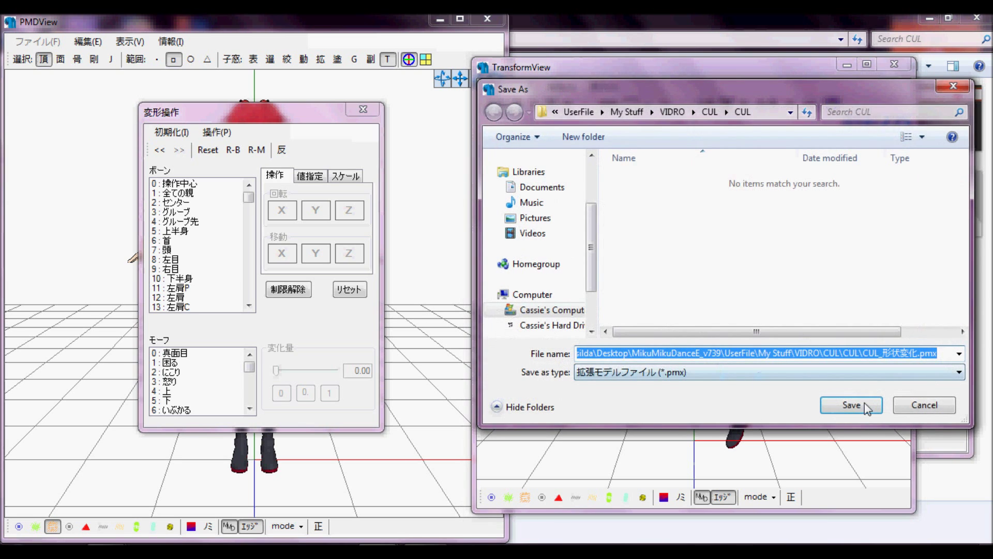
{"action": "left_click", "coordinate": [863, 402]}
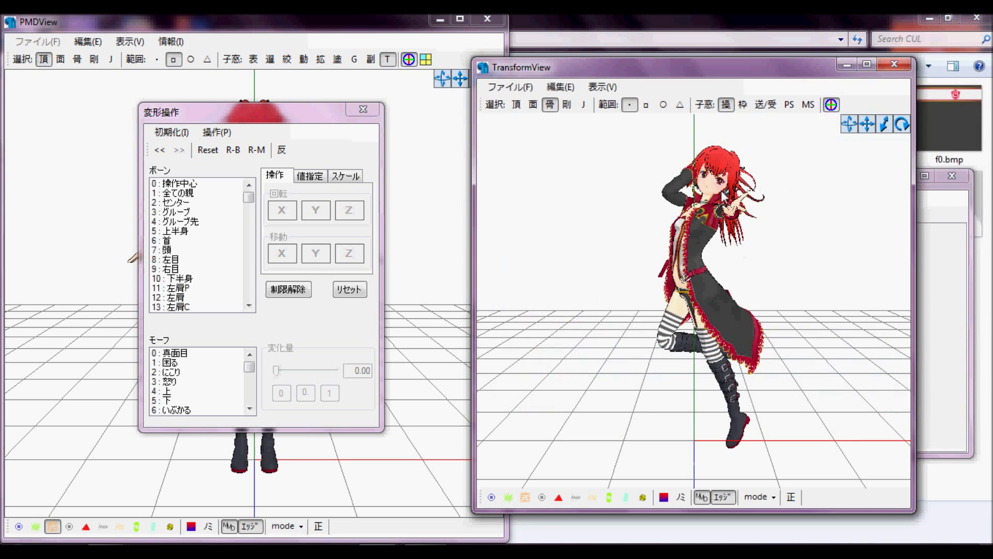
- Close TransformView and load CUL_形状変化.pmx into the editor as a new model at size 1
{"action": "left_click", "coordinate": [907, 68]}
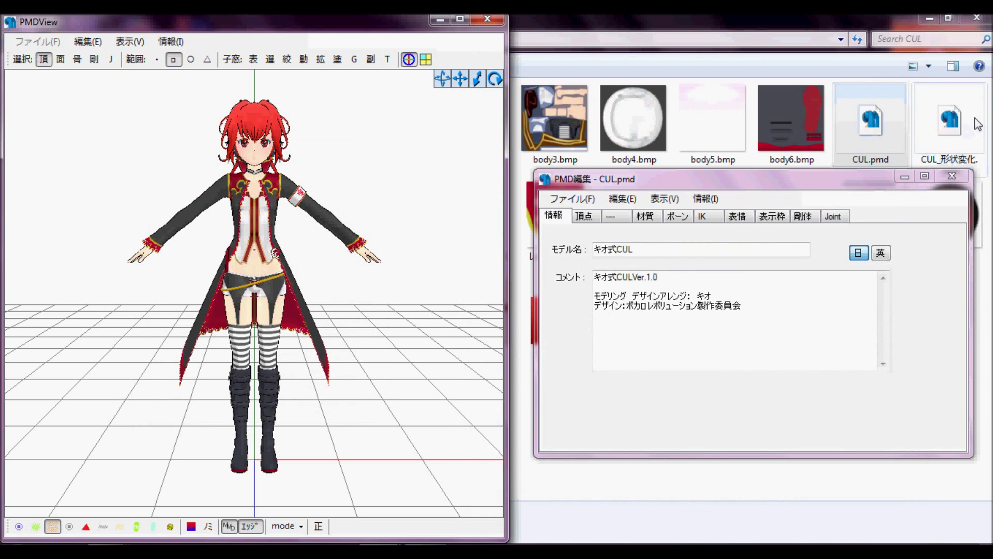
{"action": "left_click_drag", "start_coordinate": [969, 118], "coordinate": [814, 253]}
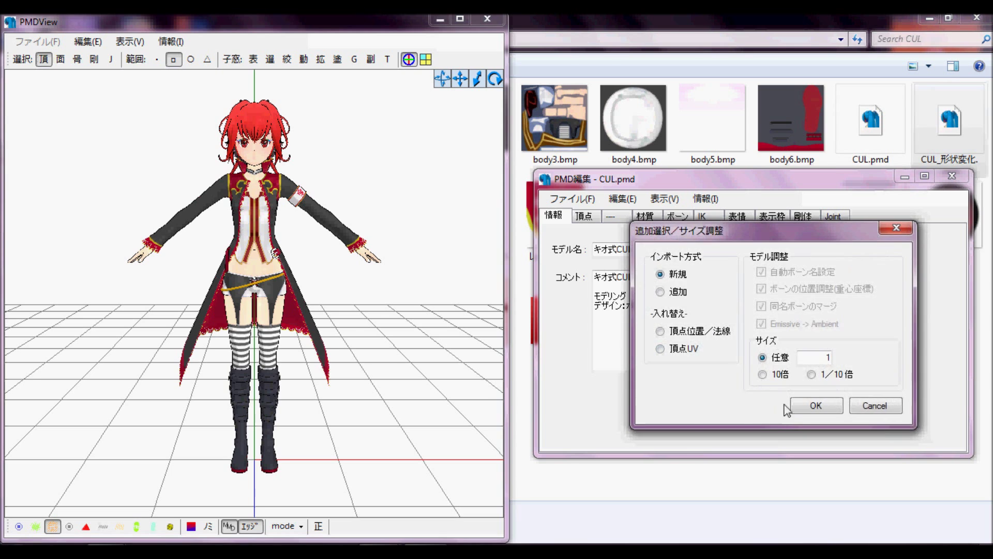
{"action": "left_click", "coordinate": [813, 408]}
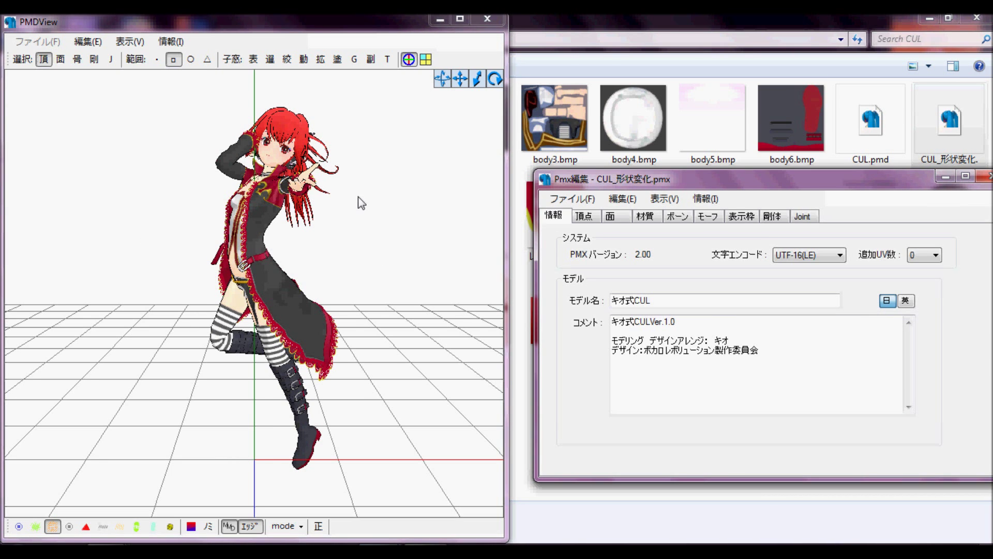
- Display the posed model's bones, rigid bodies and joints instead of its vertices, select them all and delete them
{"action": "left_click", "coordinate": [46, 61]}
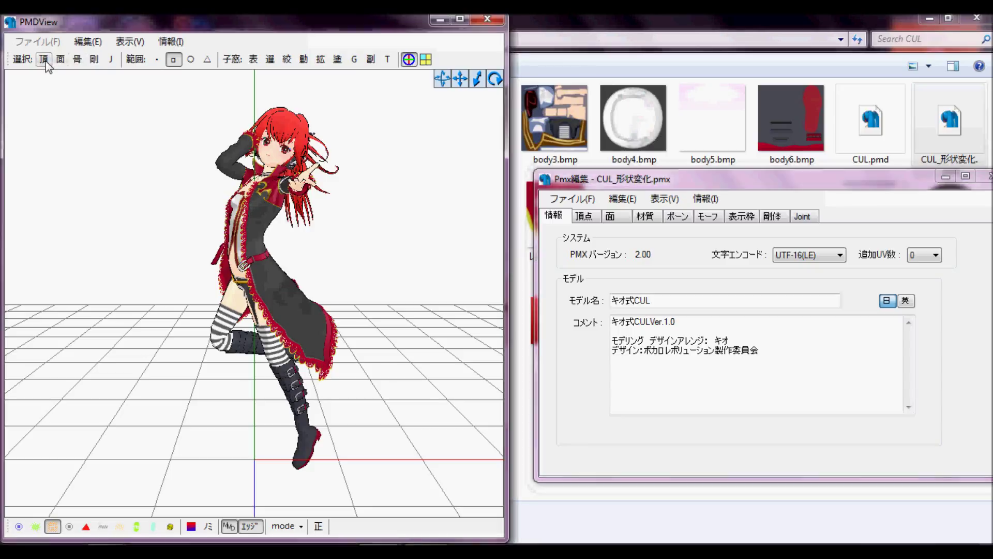
{"action": "left_click", "coordinate": [76, 63]}
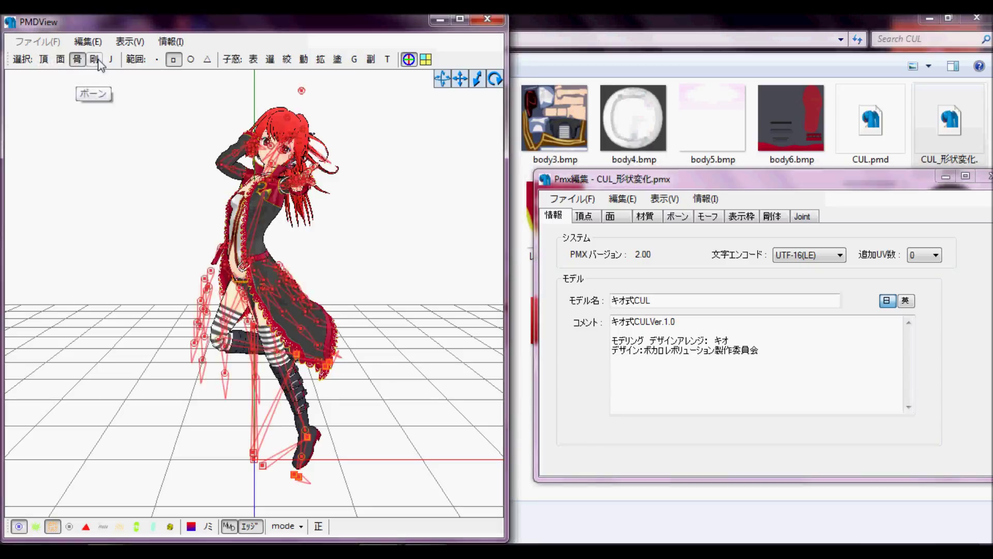
{"action": "left_click", "coordinate": [97, 61]}
{"action": "left_click", "coordinate": [112, 59]}
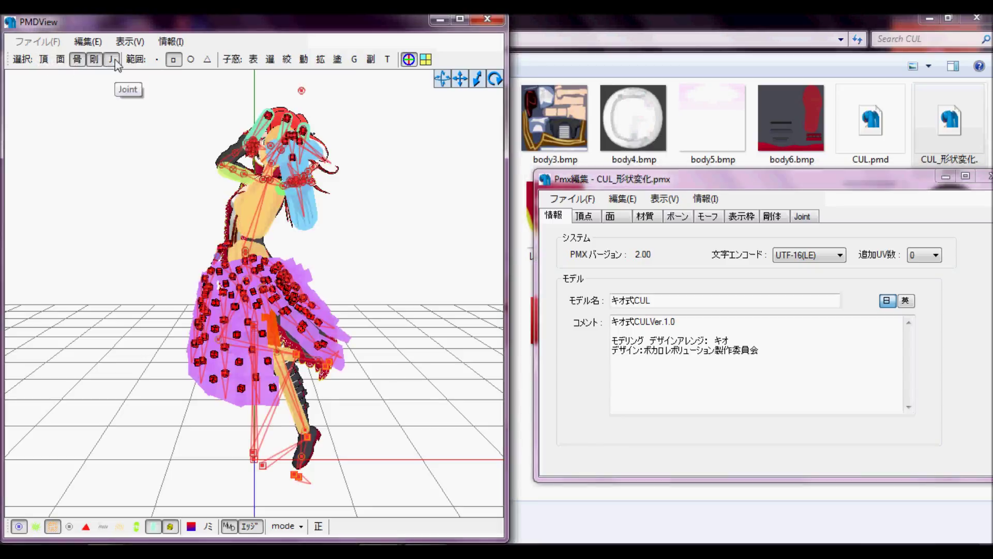
{"action": "left_click", "coordinate": [95, 221]}
{"action": "key", "text": "ctrl+a"}
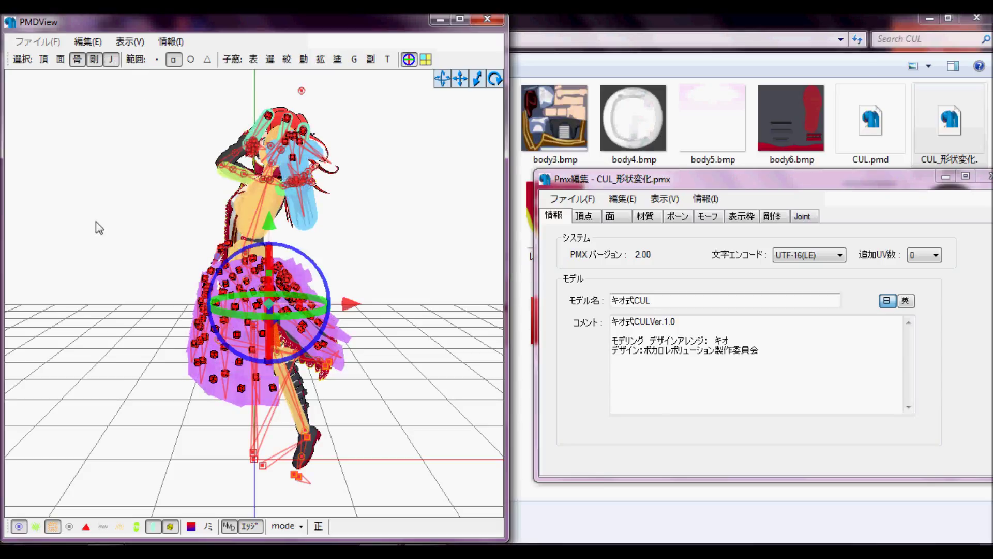
{"action": "key", "text": "Delete"}
{"action": "key", "text": "Return"}
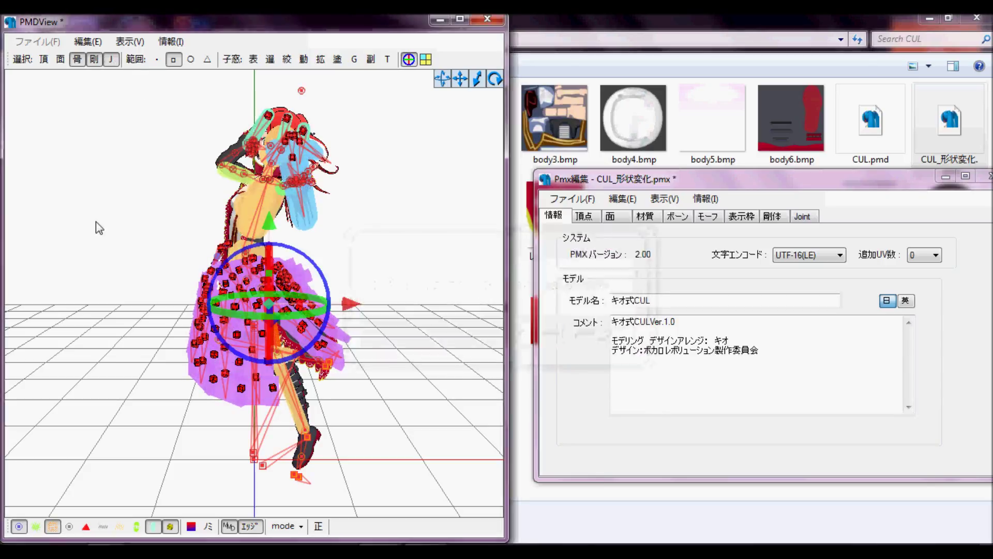
- Turn off the selection modes for bones, rigid bodies and joints
{"action": "left_click", "coordinate": [77, 59]}
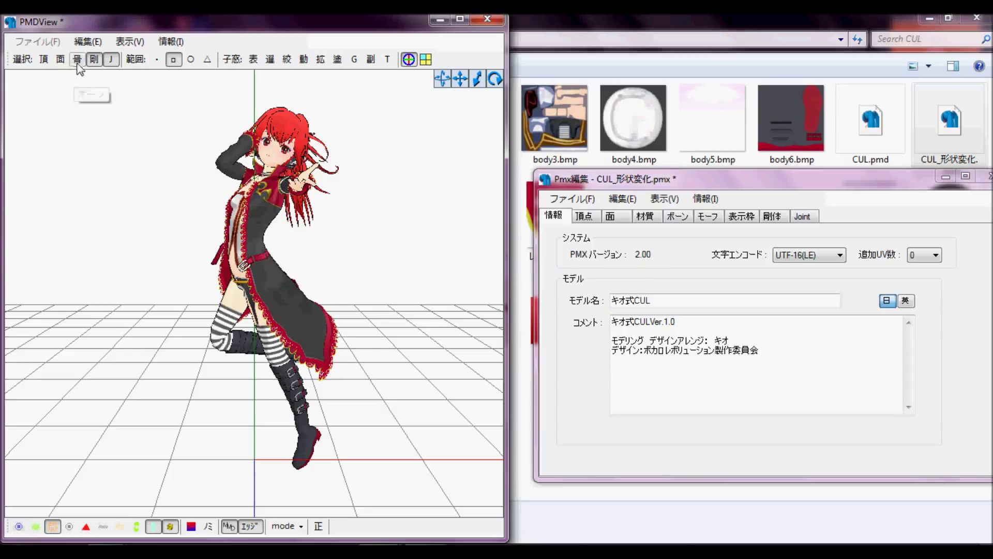
{"action": "left_click", "coordinate": [94, 59]}
{"action": "left_click", "coordinate": [112, 60]}
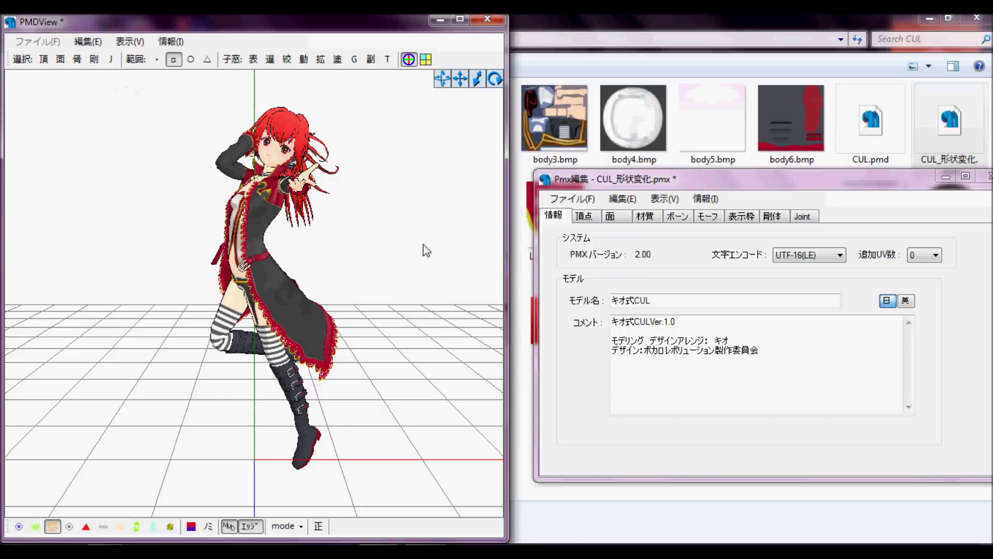
- Delete every morph from the posed model's morph list, starting with 真面目
{"action": "left_click", "coordinate": [689, 179]}
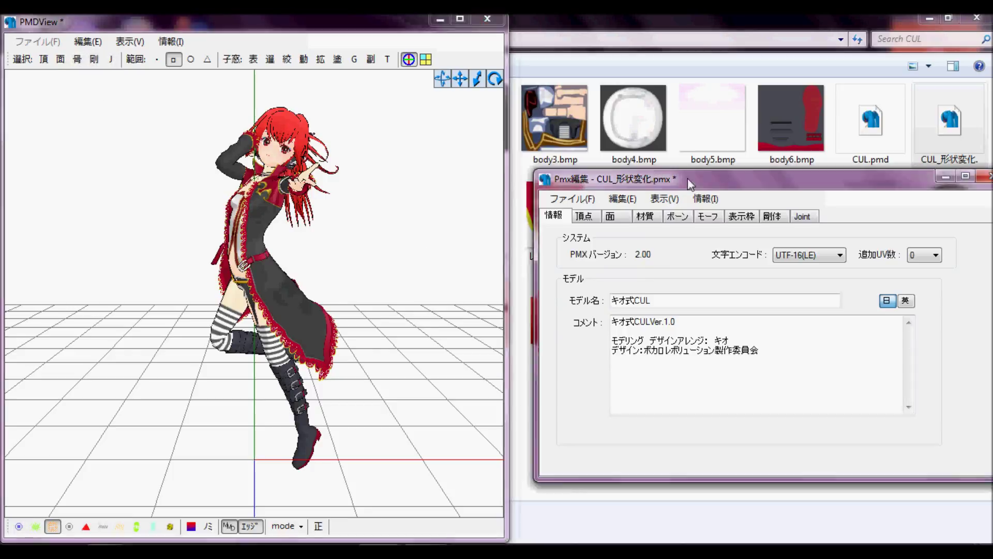
{"action": "left_click", "coordinate": [709, 218]}
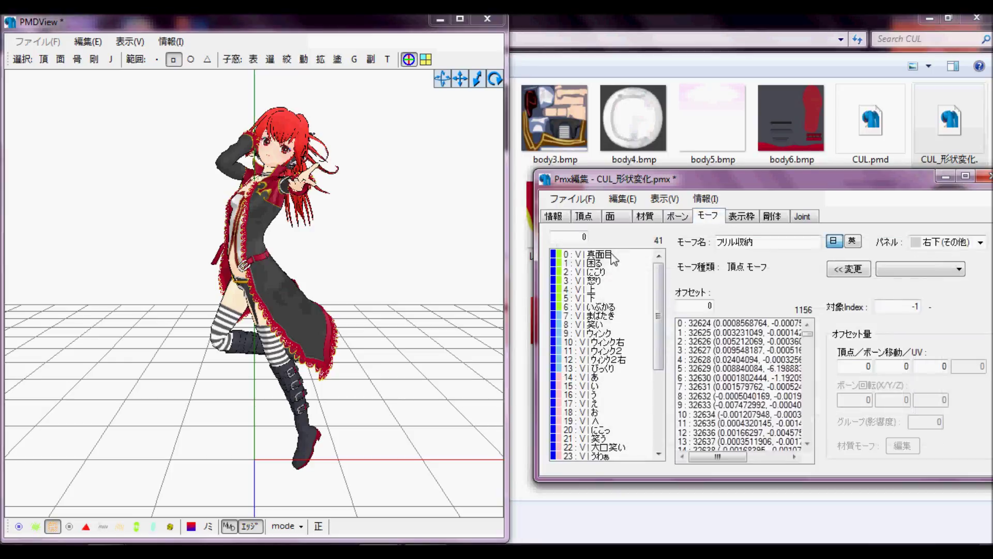
{"action": "left_click", "coordinate": [613, 255]}
{"action": "key", "text": "Delete"}
{"action": "key", "text": "Delete"}
{"action": "key", "text": "Delete"}
{"action": "key", "text": "Delete"}
{"action": "key", "text": "Delete"}
{"action": "key", "text": "Delete"}
{"action": "key", "text": "Delete"}
{"action": "key", "text": "Delete"}
{"action": "key", "text": "Delete"}
{"action": "key", "text": "Delete"}
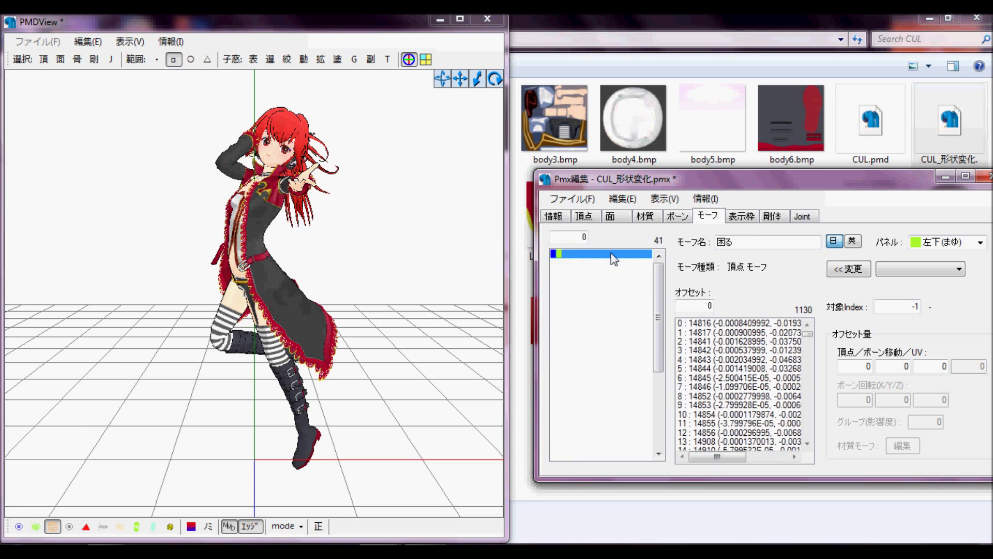
{"action": "key", "text": "Delete"}
{"action": "key", "text": "Delete"}
{"action": "key", "text": "Delete"}
{"action": "key", "text": "Delete"}
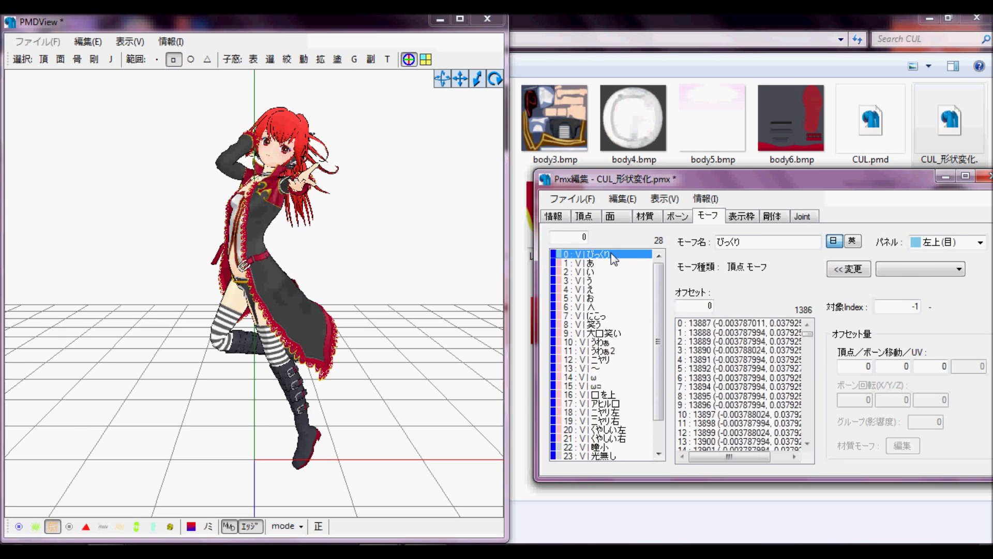
{"action": "key", "text": "Delete"}
{"action": "key", "text": "Delete"}
{"action": "key", "text": "Delete"}
{"action": "key", "text": "Delete"}
{"action": "key", "text": "Delete"}
{"action": "key", "text": "Delete"}
{"action": "key", "text": "Delete"}
{"action": "key", "text": "Delete"}
{"action": "key", "text": "Delete"}
{"action": "key", "text": "Delete"}
{"action": "key", "text": "Delete"}
{"action": "key", "text": "Delete"}
{"action": "key", "text": "Delete"}
{"action": "key", "text": "Delete"}
{"action": "key", "text": "Delete"}
{"action": "key", "text": "Delete"}
{"action": "key", "text": "Delete"}
{"action": "key", "text": "Delete"}
{"action": "key", "text": "Delete"}
{"action": "key", "text": "Delete"}
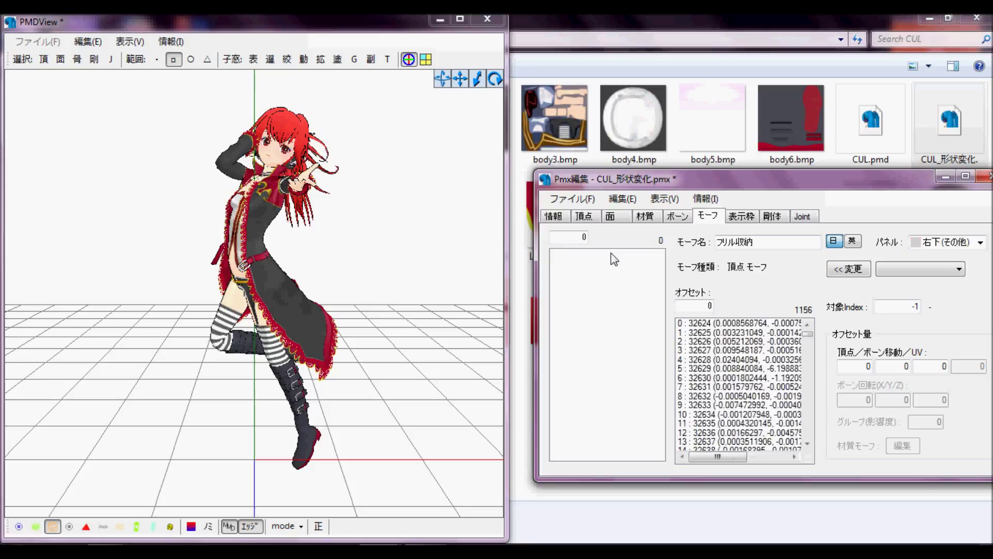
- Save the stripped model over the existing CUL_形状変化.pmx file
{"action": "left_click", "coordinate": [572, 198]}
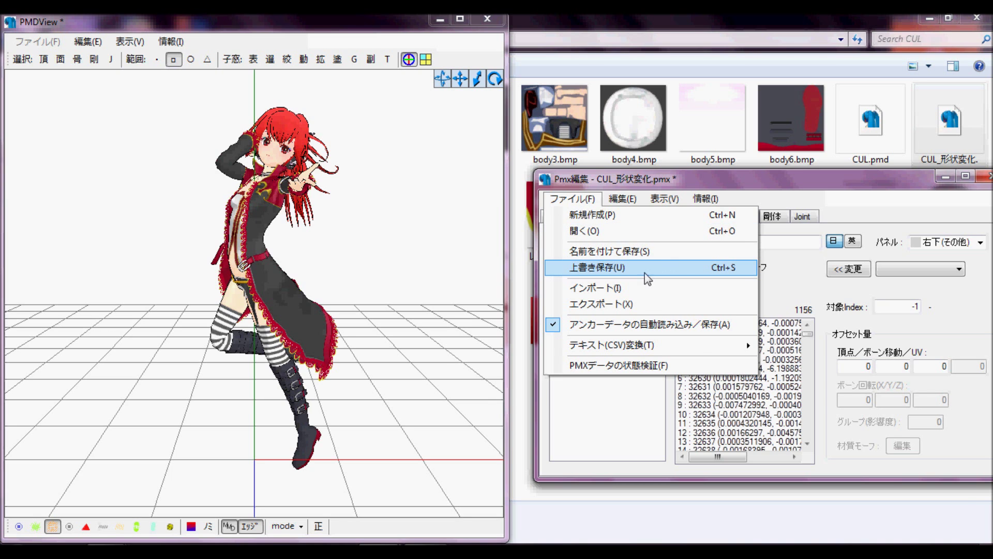
{"action": "left_click", "coordinate": [612, 272]}
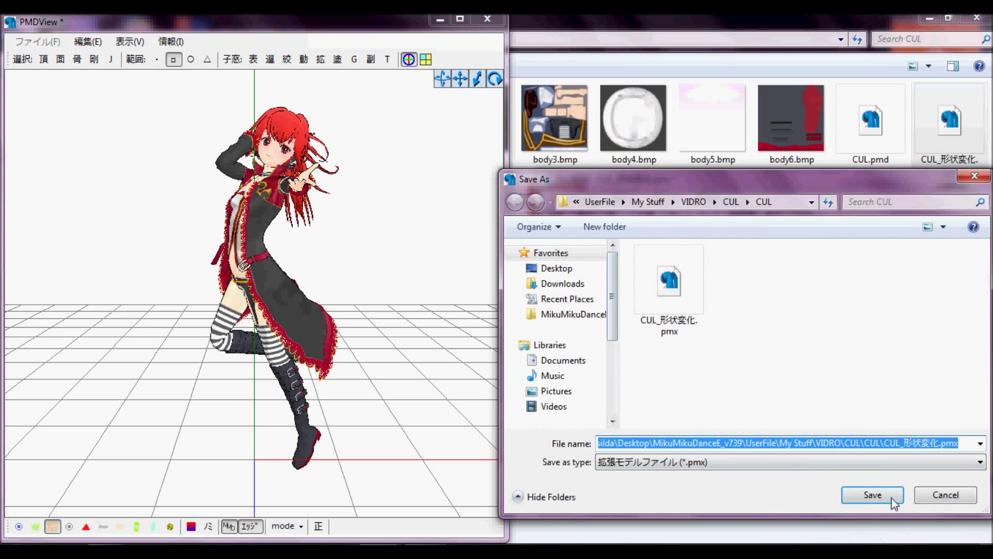
{"action": "left_click", "coordinate": [874, 495]}
{"action": "left_click", "coordinate": [539, 289]}
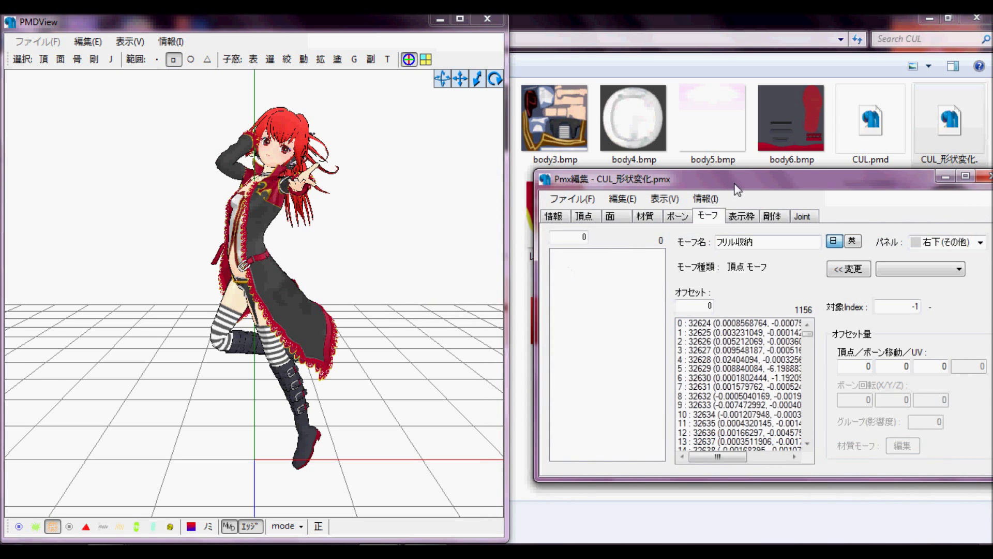
- Export the stripped model as an Alias Wavefront OBJ file named CUL_形状変化 in the CUL folder, with a size factor of 1
{"action": "left_click", "coordinate": [555, 217]}
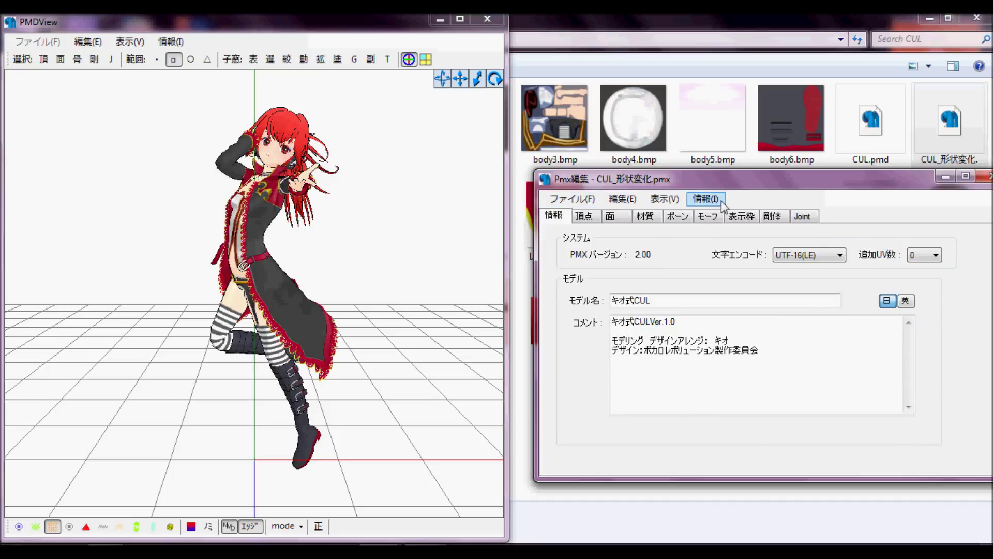
{"action": "left_click", "coordinate": [706, 199]}
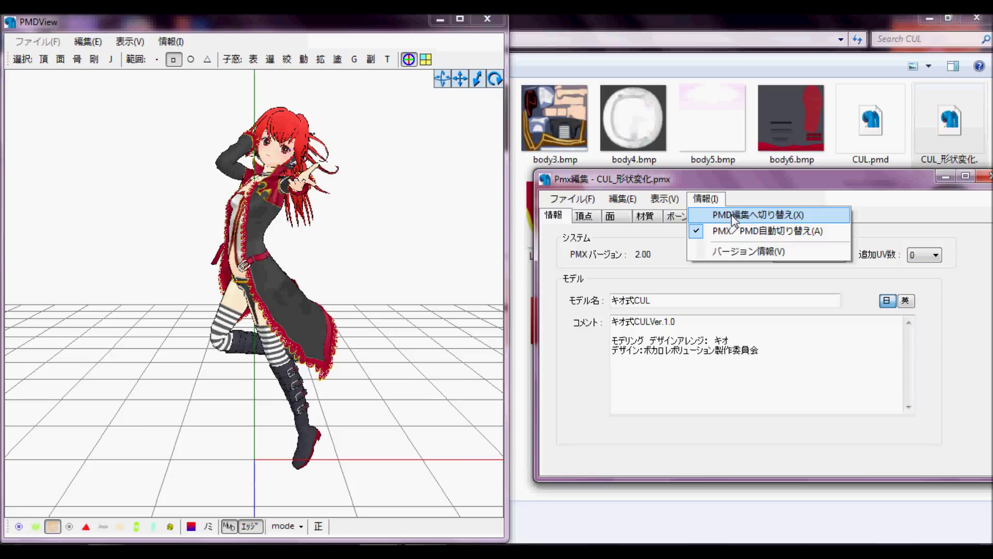
{"action": "mouse_move", "coordinate": [571, 201]}
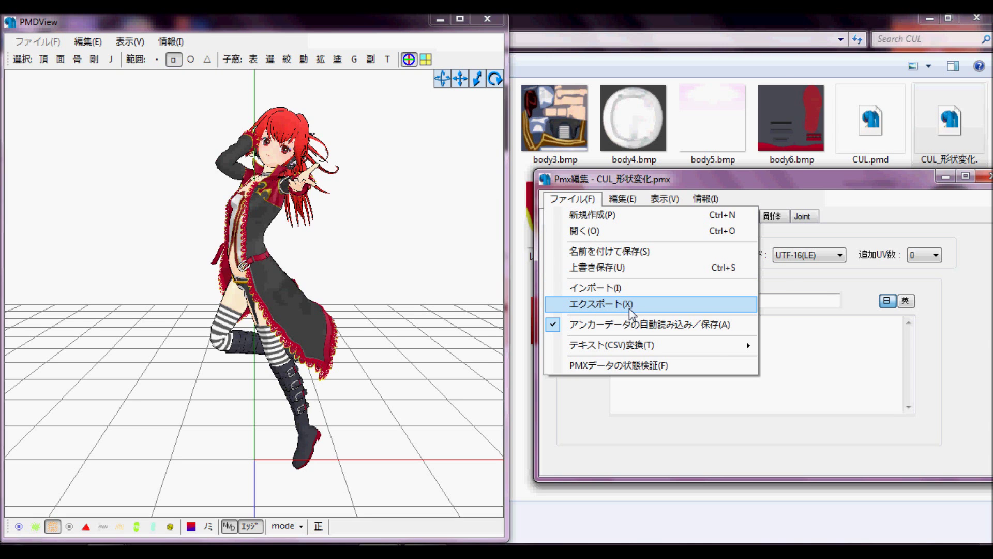
{"action": "left_click", "coordinate": [629, 305]}
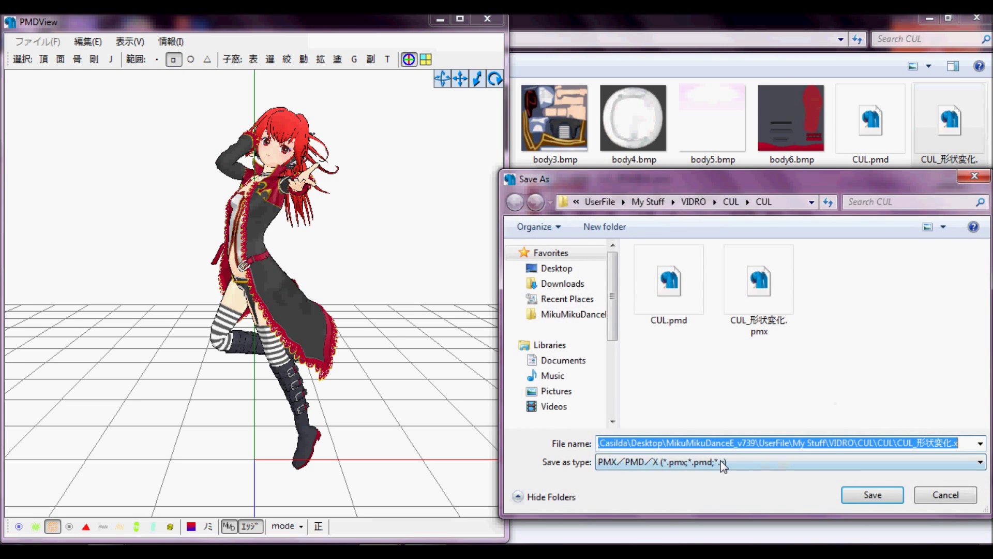
{"action": "left_click", "coordinate": [722, 464]}
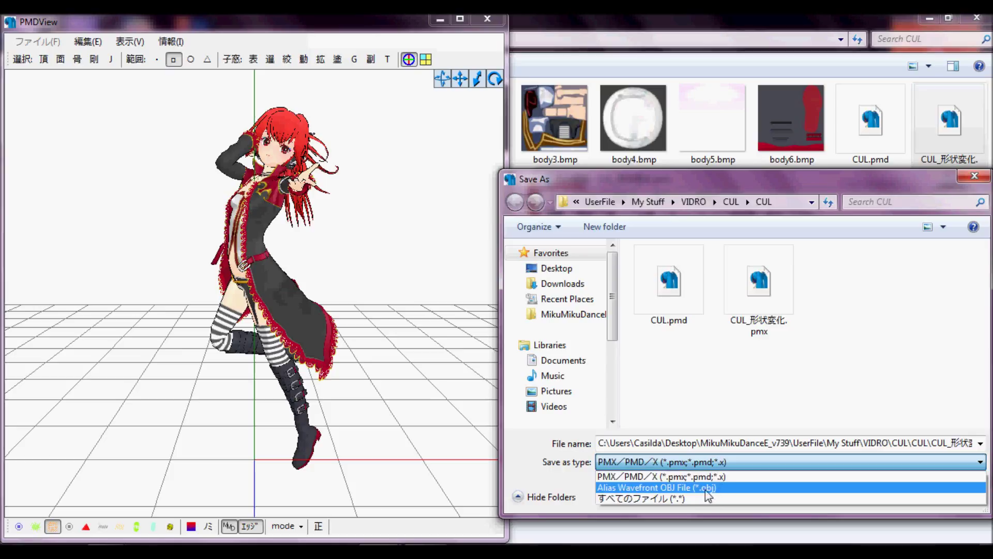
{"action": "left_click", "coordinate": [722, 488]}
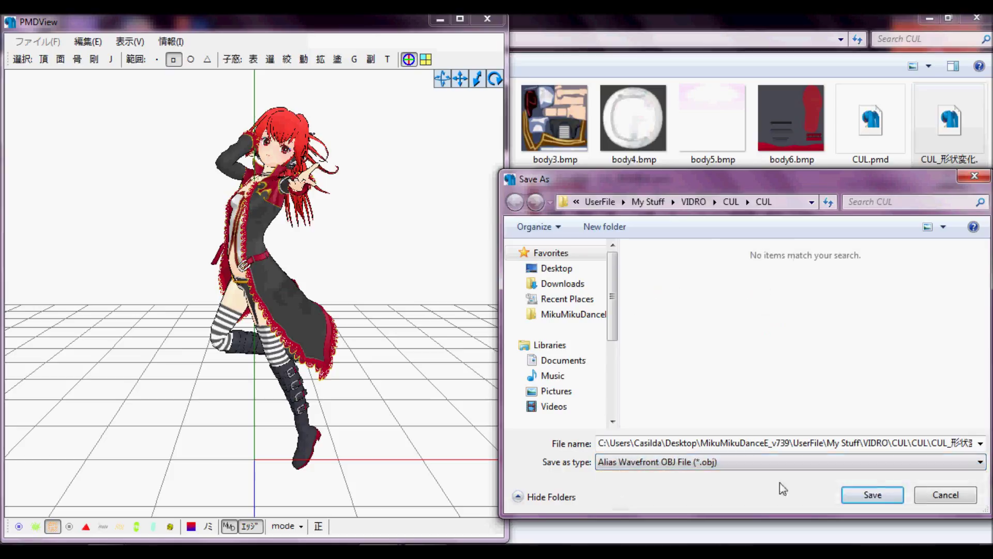
{"action": "left_click", "coordinate": [890, 497]}
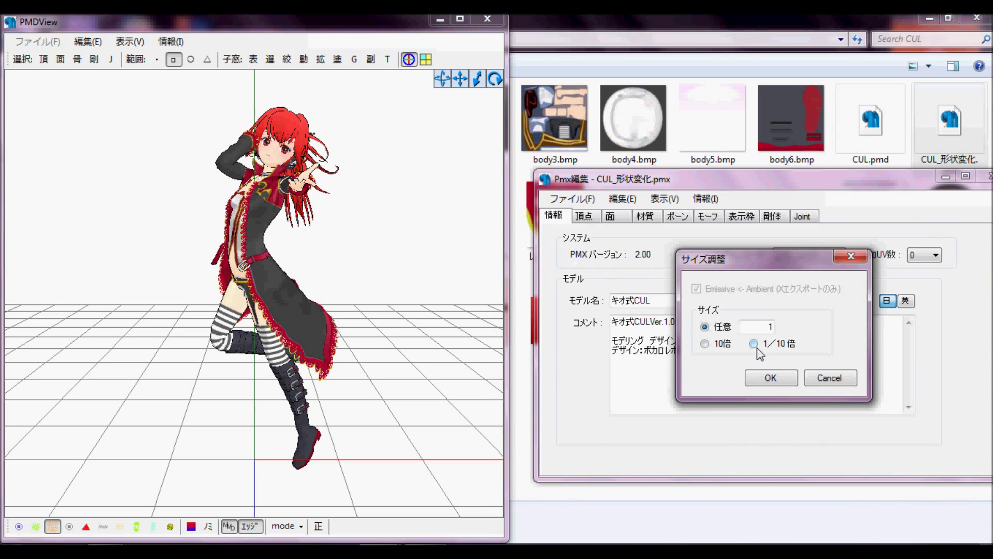
{"action": "left_click", "coordinate": [770, 377]}
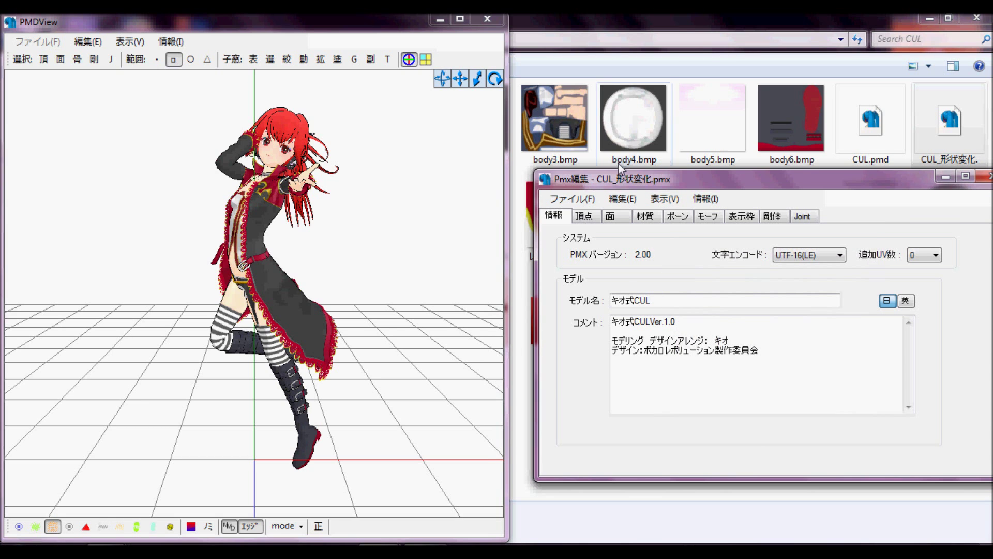
- Load the exported CUL_形状変化.obj from the CUL folder into vidro
{"action": "left_click", "coordinate": [656, 29]}
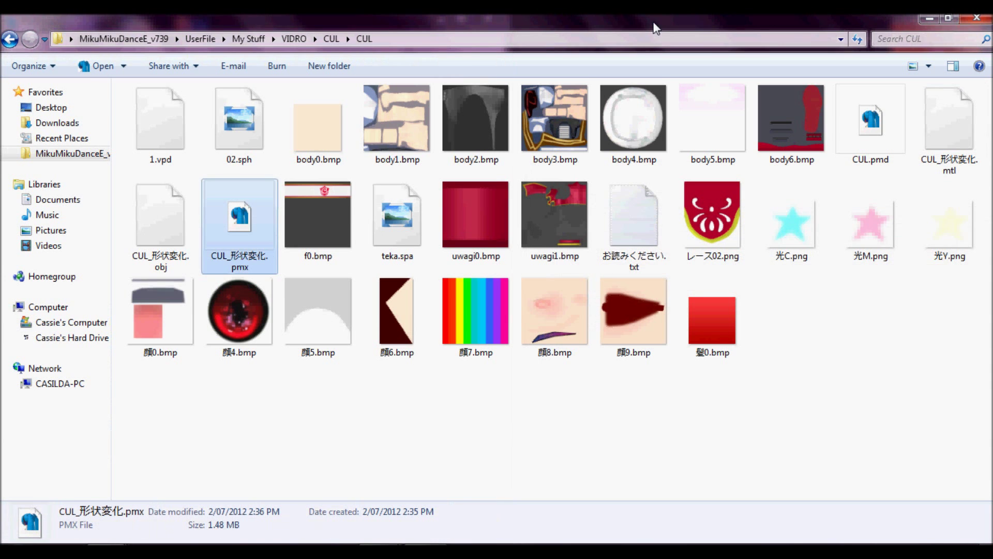
{"action": "left_click", "coordinate": [185, 228]}
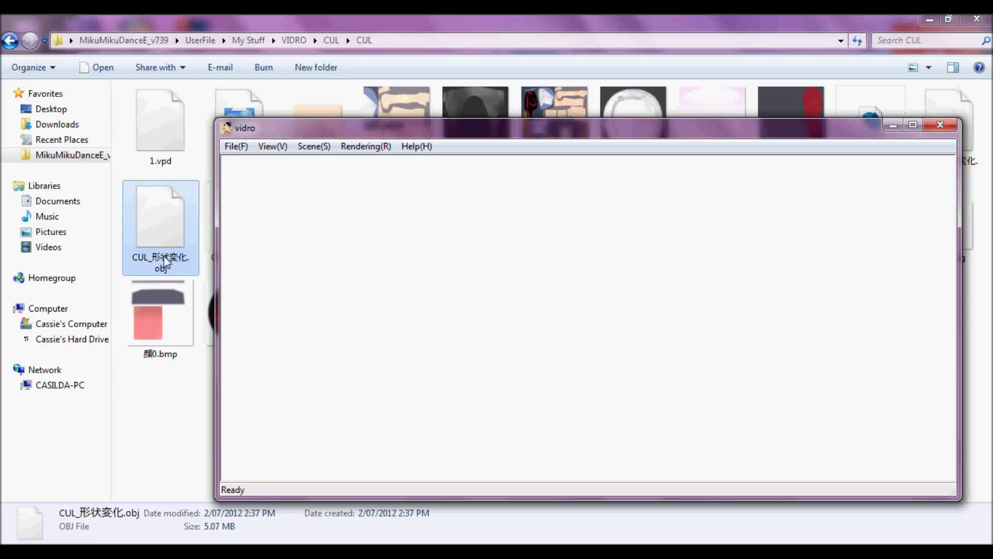
{"action": "left_click_drag", "start_coordinate": [163, 232], "coordinate": [310, 213]}
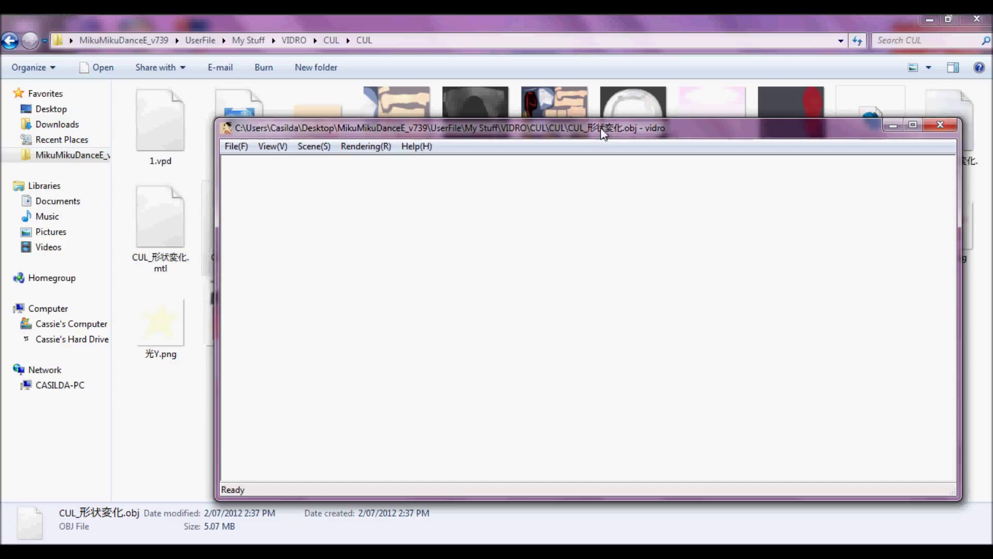
- Render the loaded OBJ model with the default rendering quality settings
{"action": "left_click", "coordinate": [386, 149]}
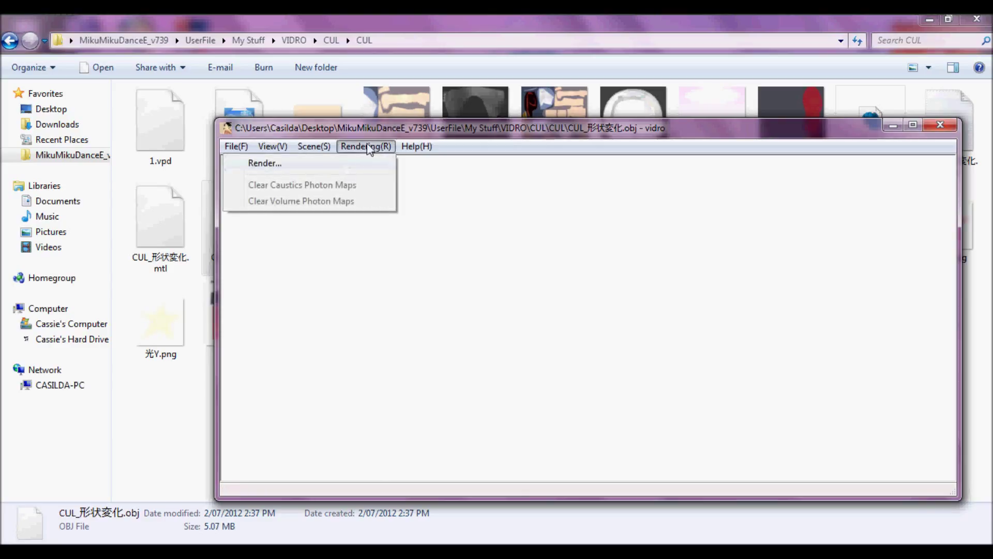
{"action": "left_click", "coordinate": [346, 164]}
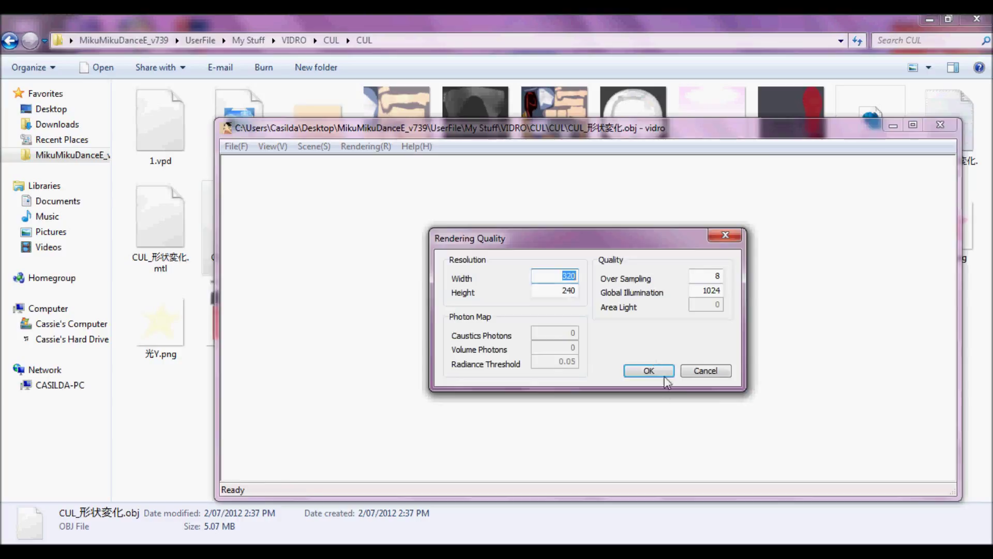
{"action": "left_click", "coordinate": [665, 379]}
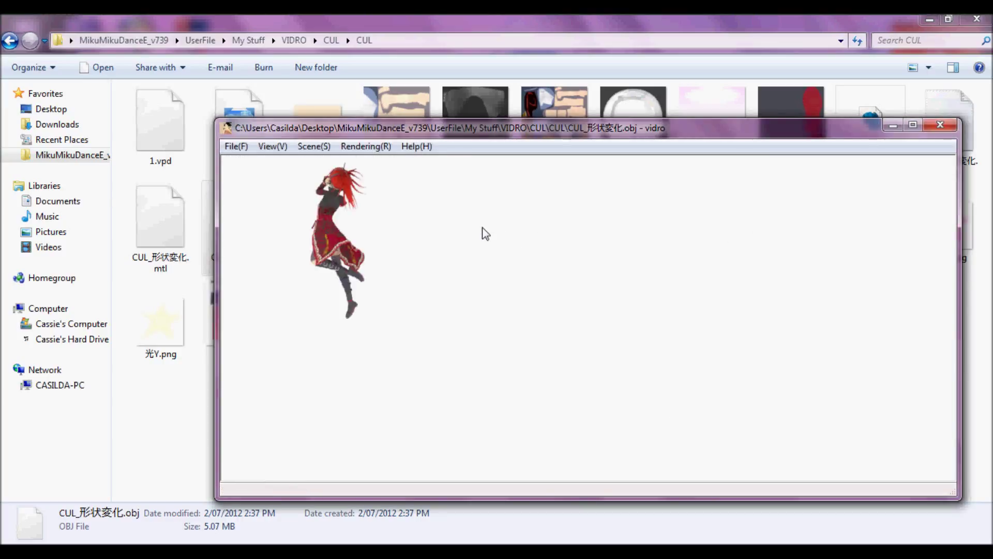
- Set the eye position to -1.28139 in X and -51.3494 in Z to view the model from the opposite side
{"action": "left_click", "coordinate": [311, 147]}
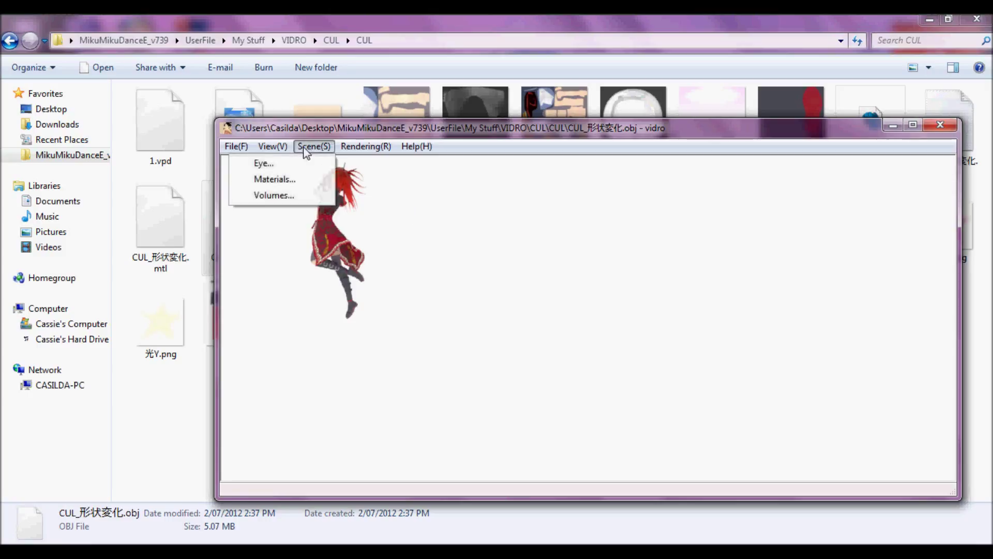
{"action": "left_click", "coordinate": [295, 165]}
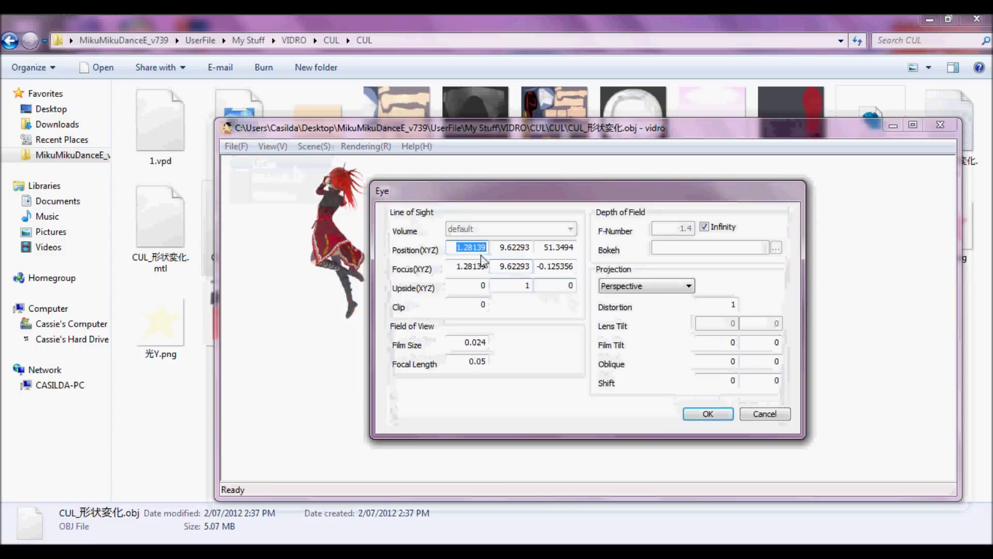
{"action": "left_click", "coordinate": [455, 250]}
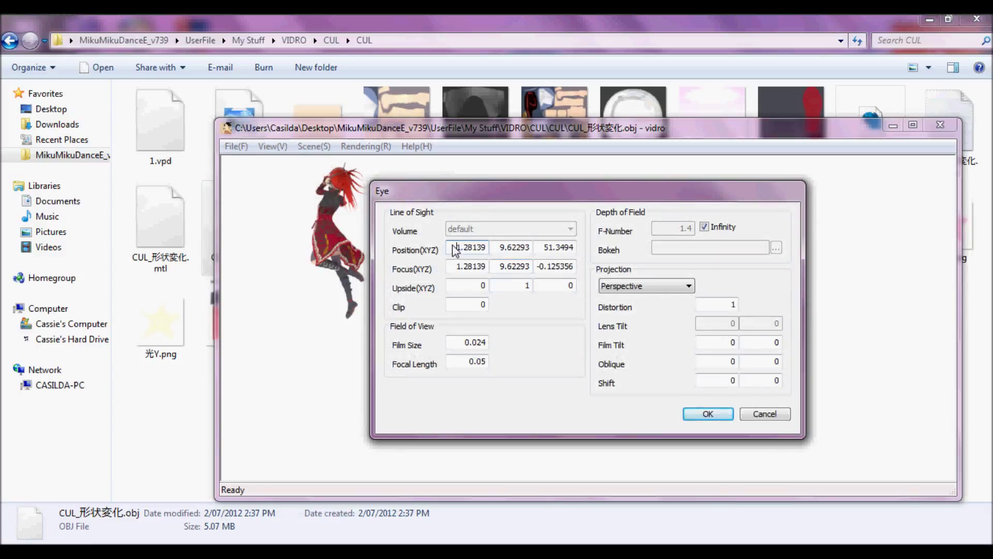
{"action": "type", "text": "-"}
{"action": "left_click", "coordinate": [542, 249]}
{"action": "left_click", "coordinate": [541, 248]}
{"action": "type", "text": "-"}
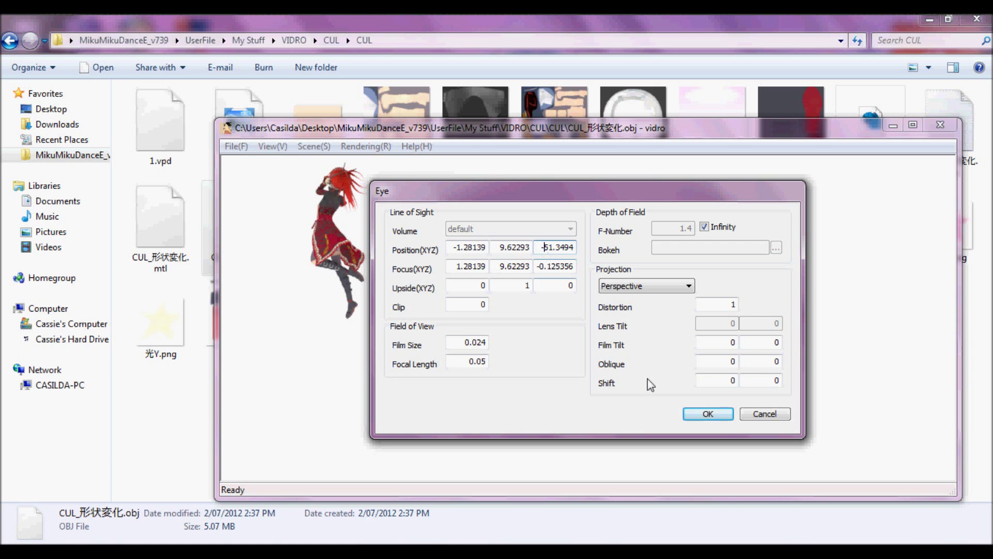
{"action": "left_click", "coordinate": [708, 415]}
- Render the model again from the new eye position, keeping the default quality
{"action": "left_click", "coordinate": [358, 150]}
{"action": "left_click", "coordinate": [265, 163]}
{"action": "key", "text": "Return"}
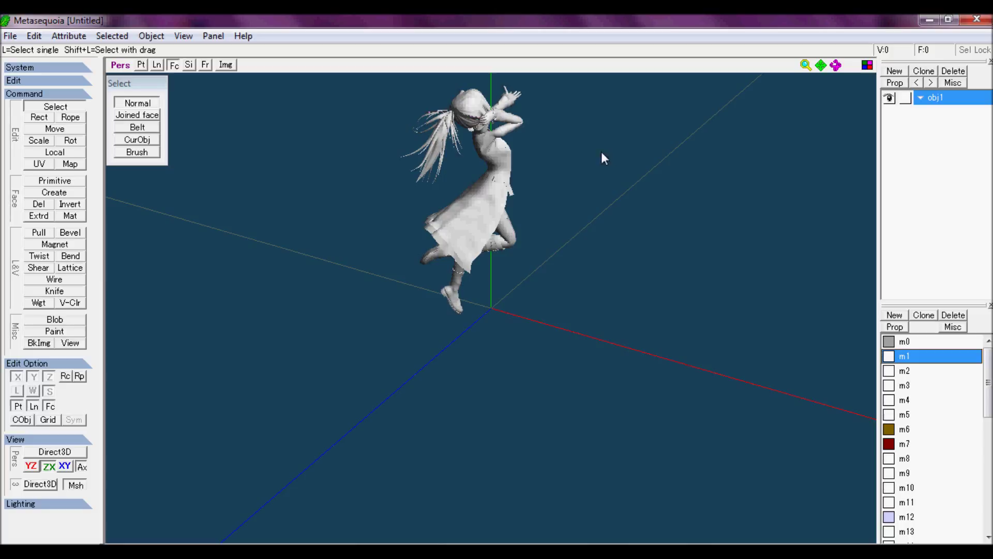
- In Metasequoia, open the properties of material m1 and check its texture file name
{"action": "middle_click_drag", "start_coordinate": [580, 156], "coordinate": [579, 192]}
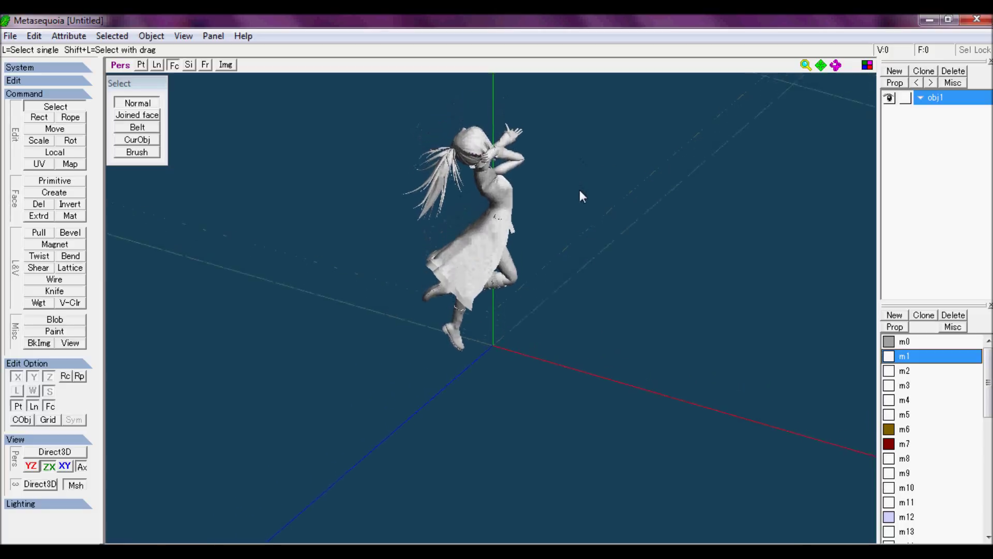
{"action": "double_click", "coordinate": [918, 357]}
{"action": "double_click", "coordinate": [569, 378]}
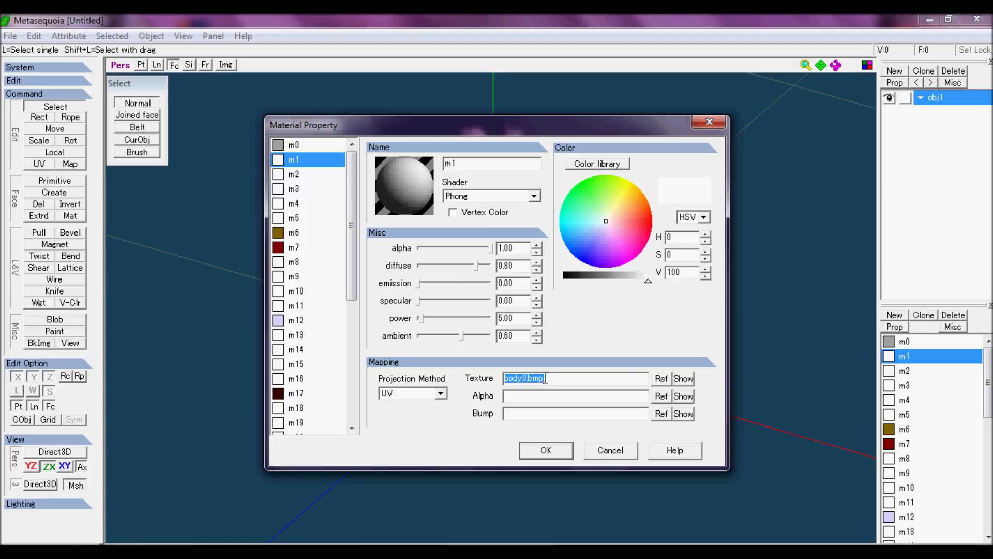
- Relink the texture of material m2 to body1.bmp in the CUL folder and apply the material changes
{"action": "left_click", "coordinate": [296, 175]}
{"action": "double_click", "coordinate": [594, 387]}
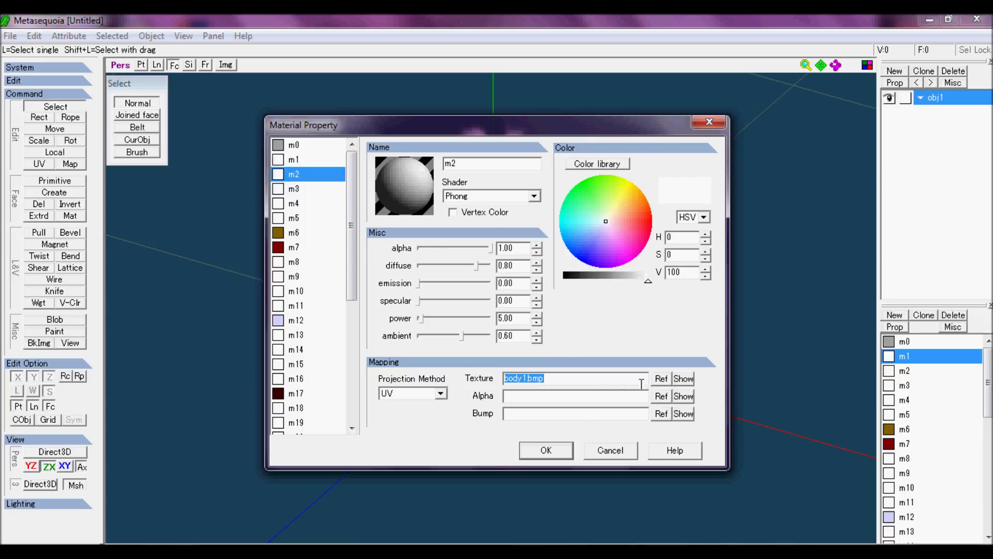
{"action": "left_click", "coordinate": [661, 378]}
{"action": "key", "text": "ctrl+v"}
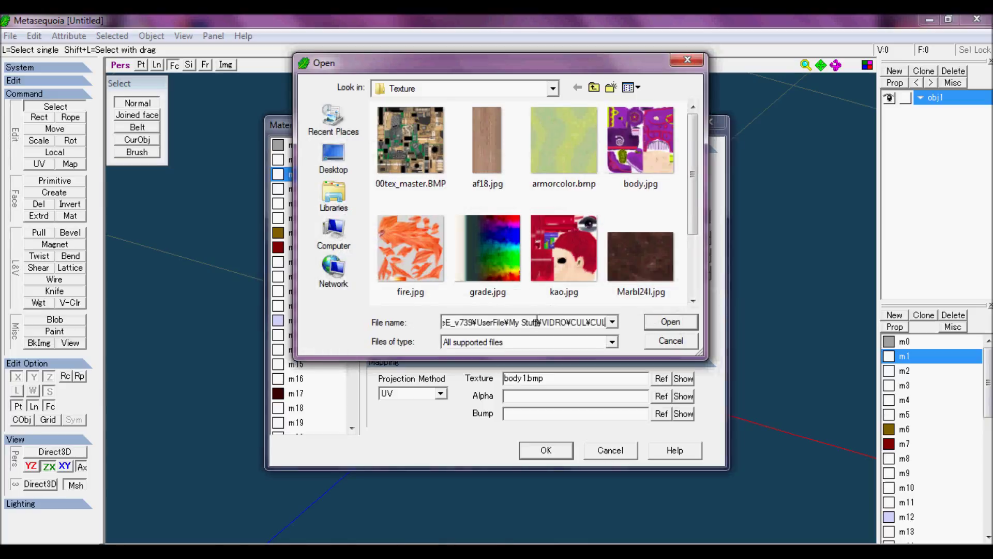
{"action": "left_click", "coordinate": [671, 323]}
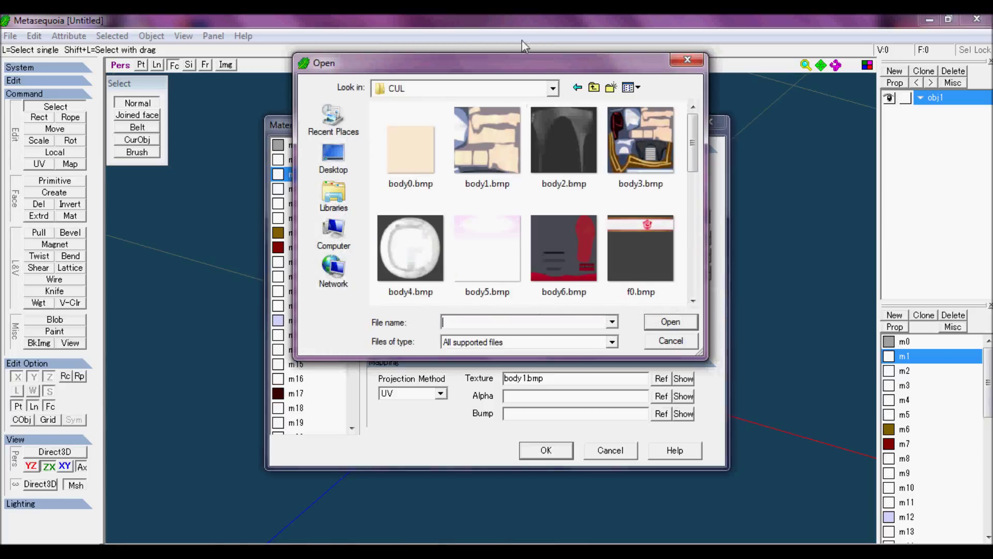
{"action": "double_click", "coordinate": [490, 151]}
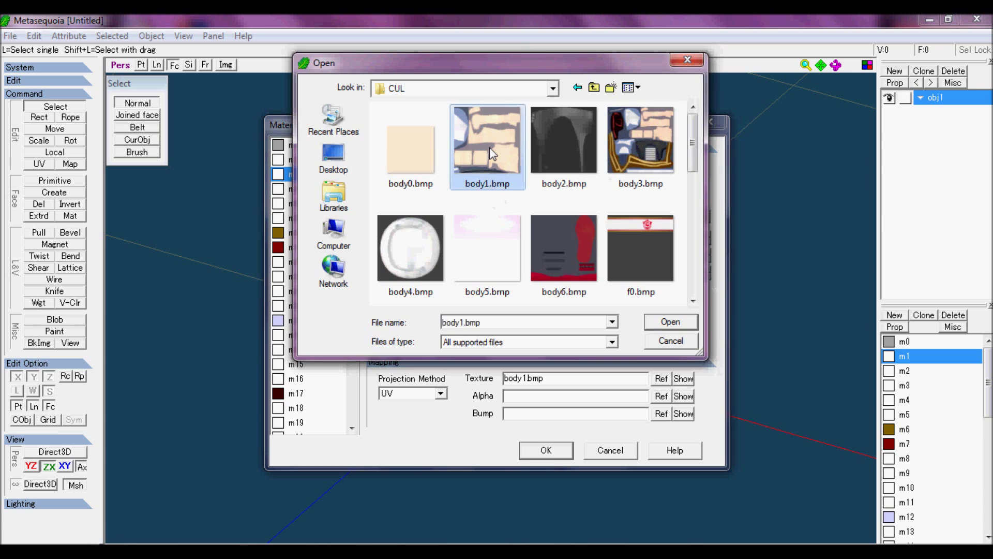
{"action": "left_click", "coordinate": [554, 454]}
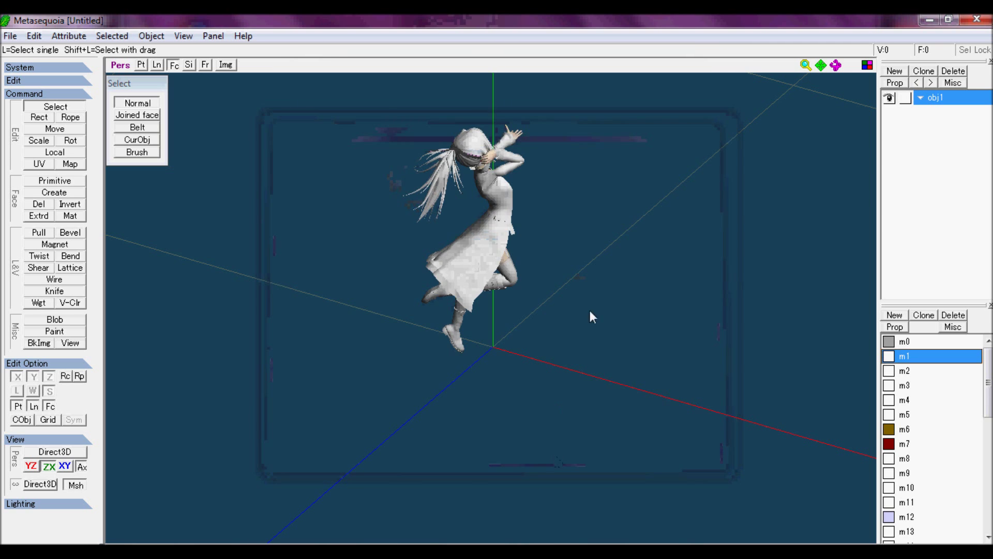
{"action": "right_click_drag", "start_coordinate": [594, 222], "coordinate": [480, 237]}
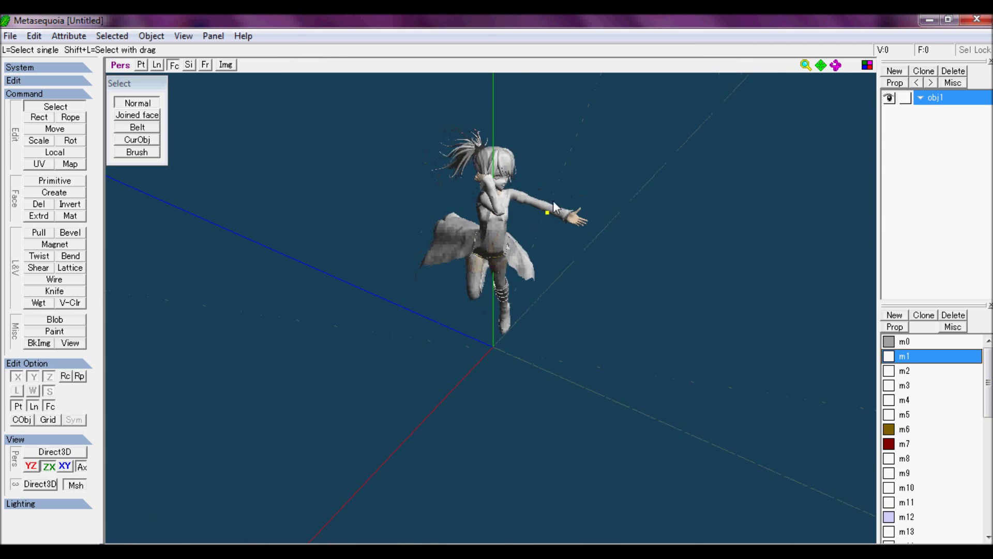
{"action": "scroll", "coordinate": [554, 191], "scroll_direction": "up", "scroll_amount": 5}
{"action": "middle_click_drag", "start_coordinate": [542, 206], "coordinate": [544, 290]}
{"action": "right_click_drag", "start_coordinate": [544, 290], "coordinate": [658, 265]}
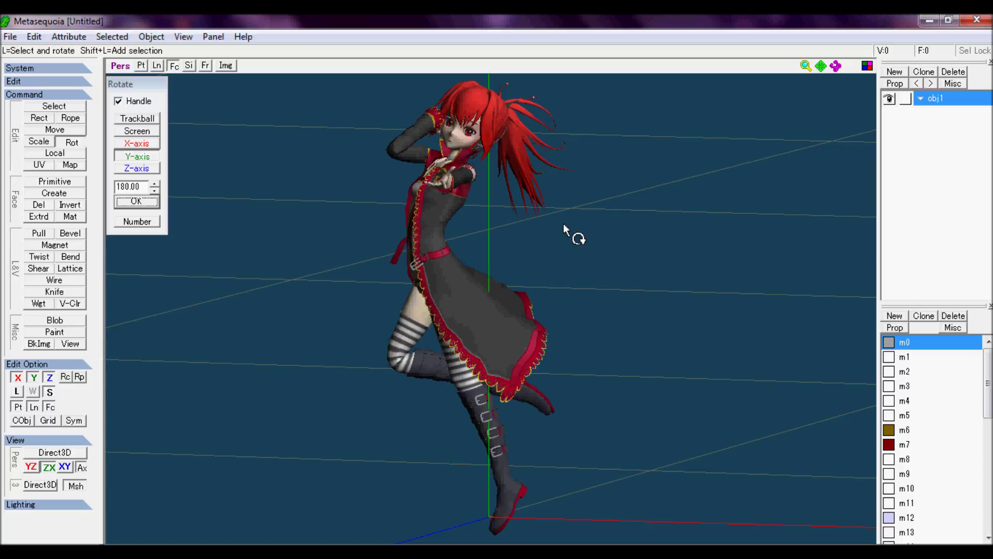
{"action": "right_click_drag", "start_coordinate": [571, 224], "coordinate": [570, 224]}
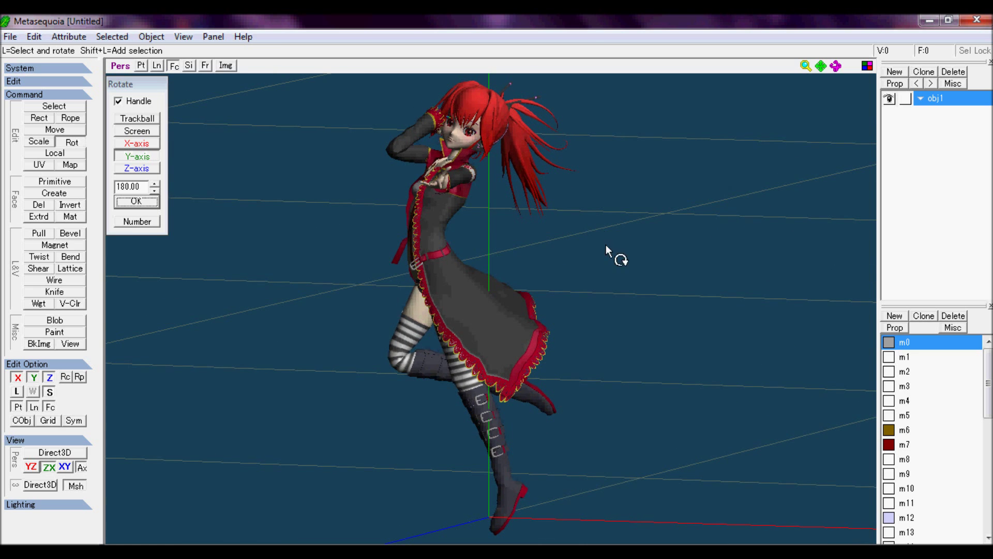
- Save the textured model in the CUL folder as the Metasequoia document Cul2.mqo
{"action": "left_click", "coordinate": [12, 37]}
{"action": "left_click", "coordinate": [37, 102]}
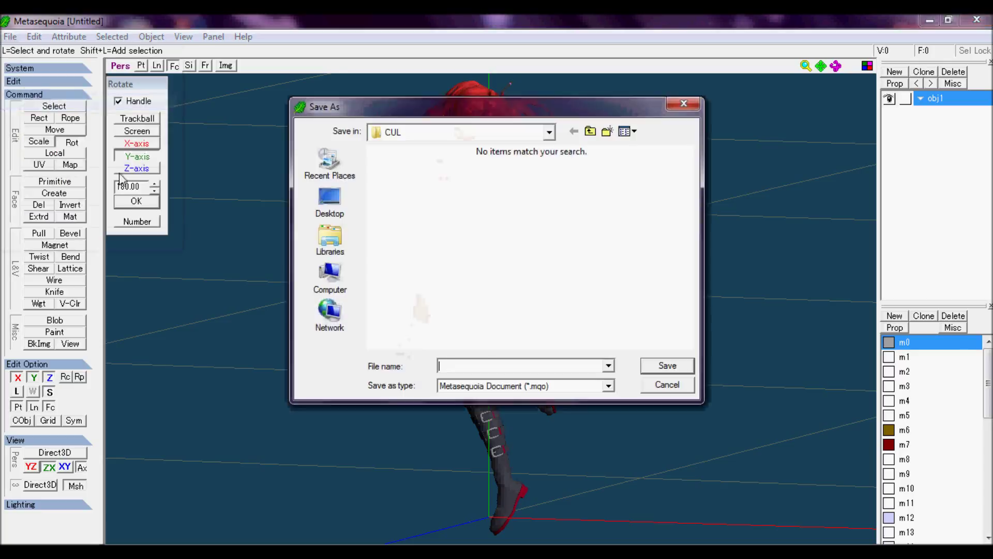
{"action": "type", "text": "Cul"}
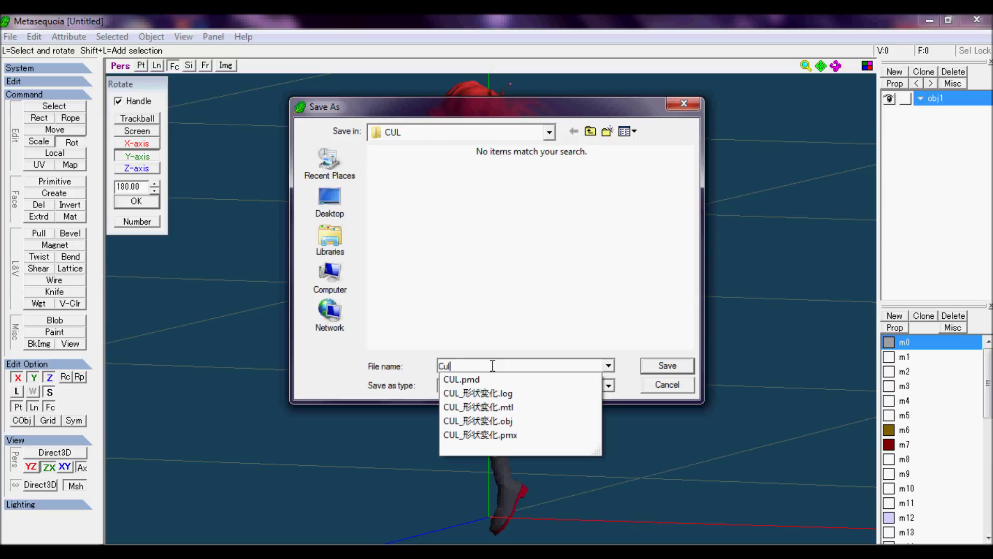
{"action": "key", "text": "Return"}
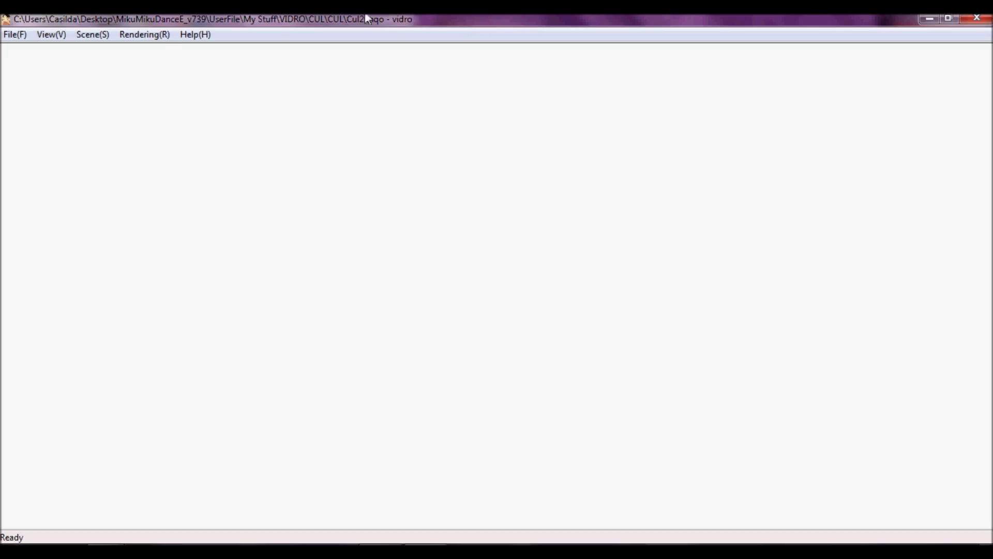
- In vidro, render Cul2.mqo at a width of 500 and a height of 600
{"action": "left_click", "coordinate": [155, 36]}
{"action": "left_click", "coordinate": [144, 52]}
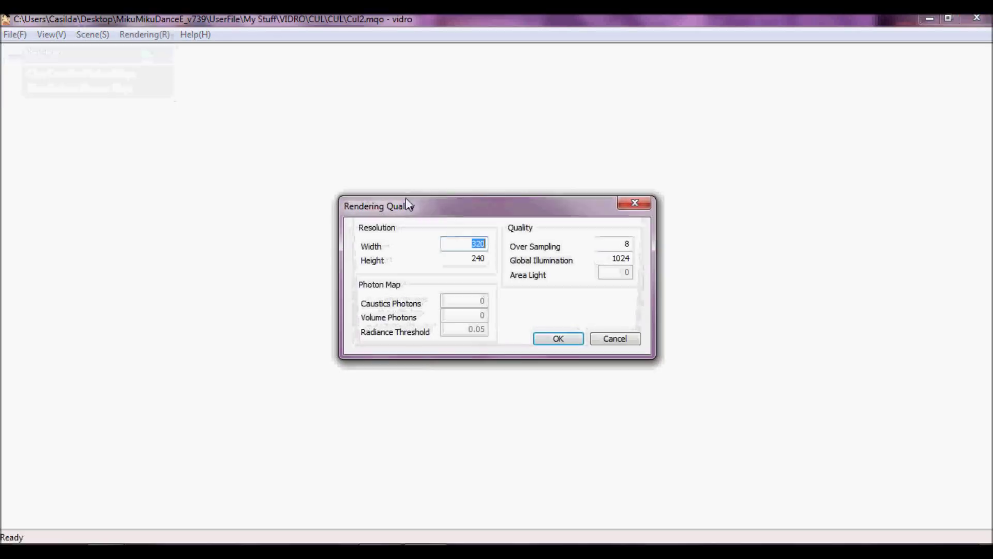
{"action": "type", "text": "500"}
{"action": "key", "text": "Tab"}
{"action": "type", "text": "600"}
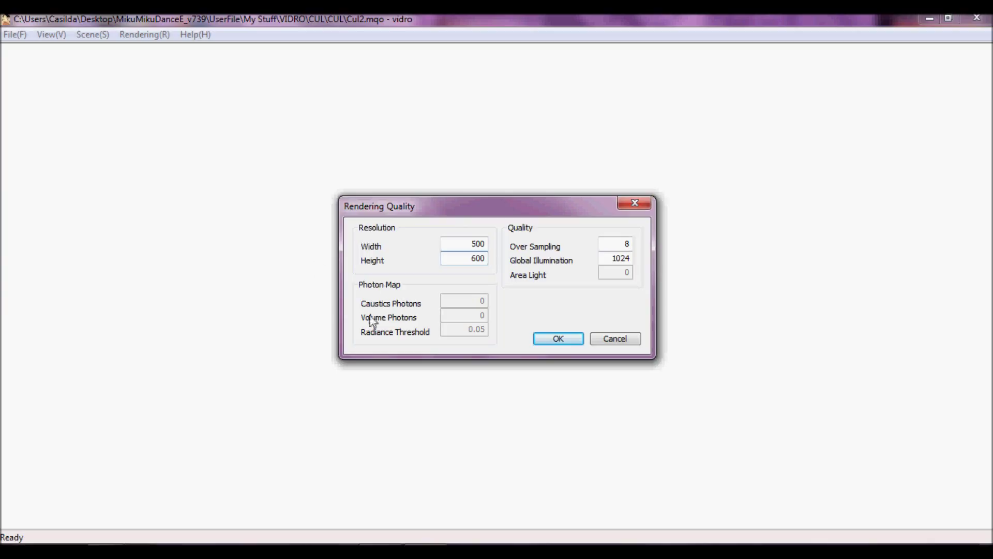
{"action": "left_click", "coordinate": [559, 338]}
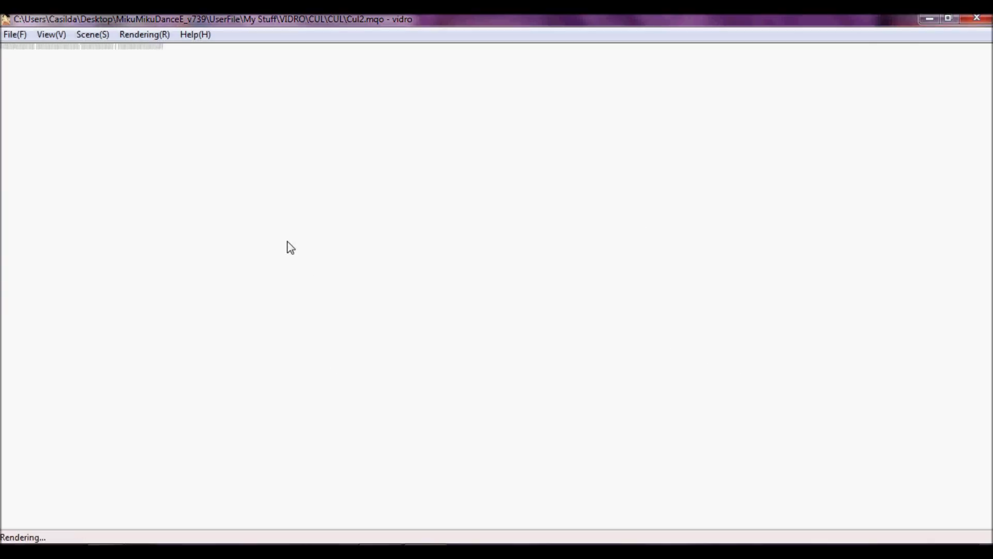